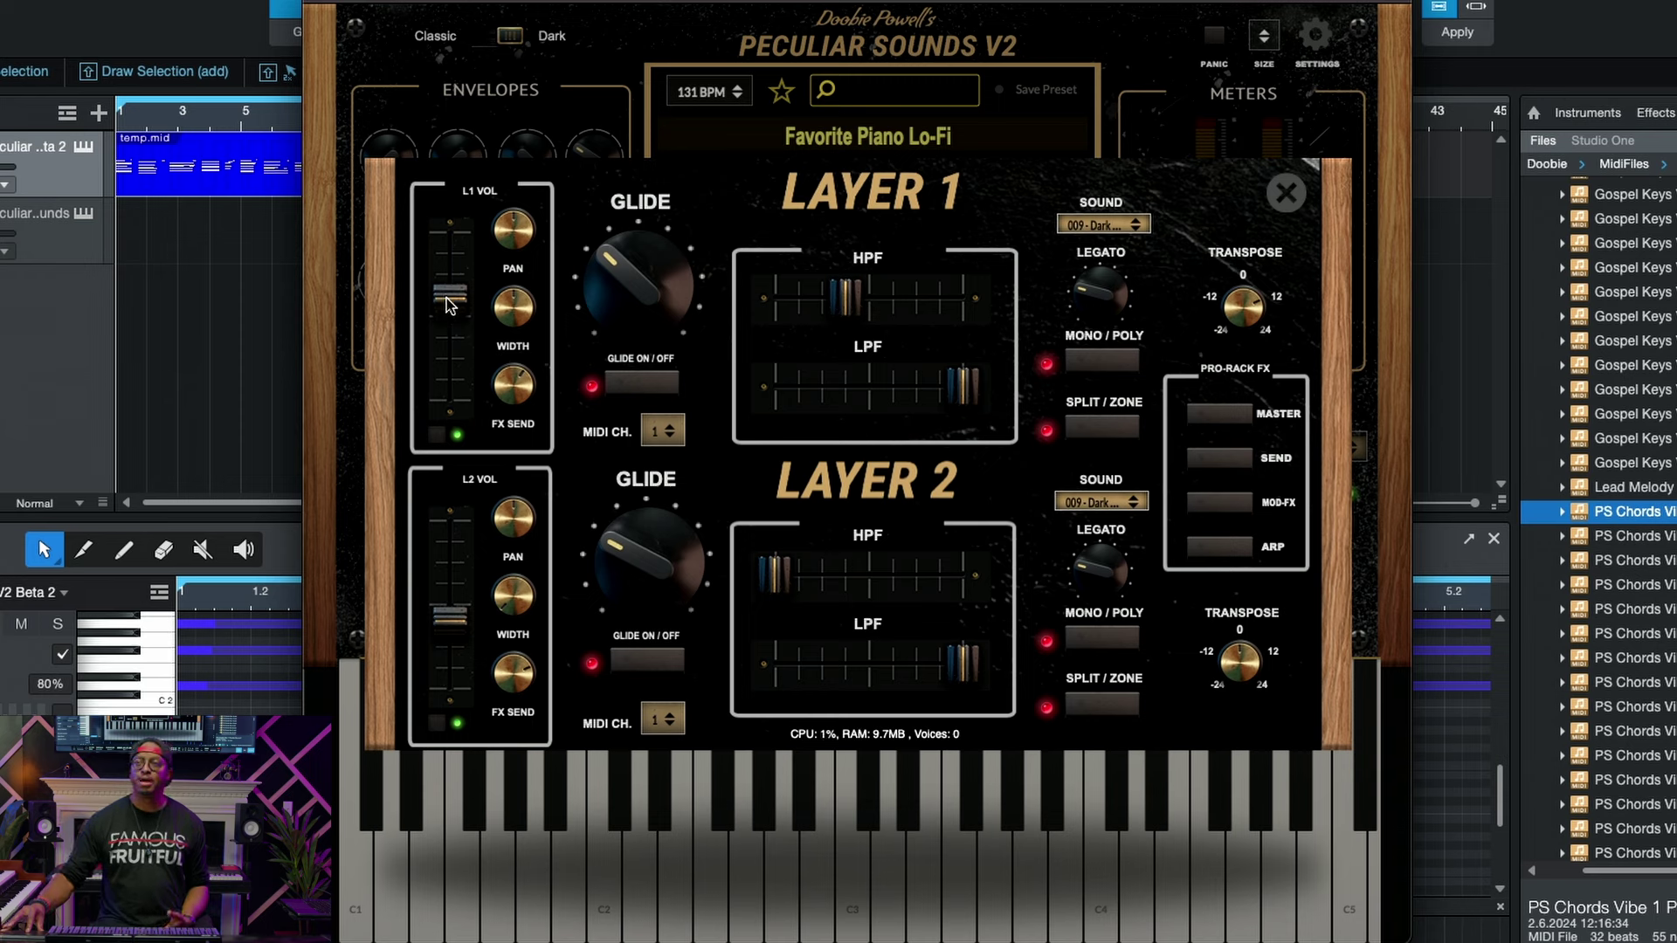
# Nudge Layer 1's volume fader and FX send knob, then turn Layer 2 off.
pyautogui.moveTo(448, 304); pyautogui.dragTo(450, 293)
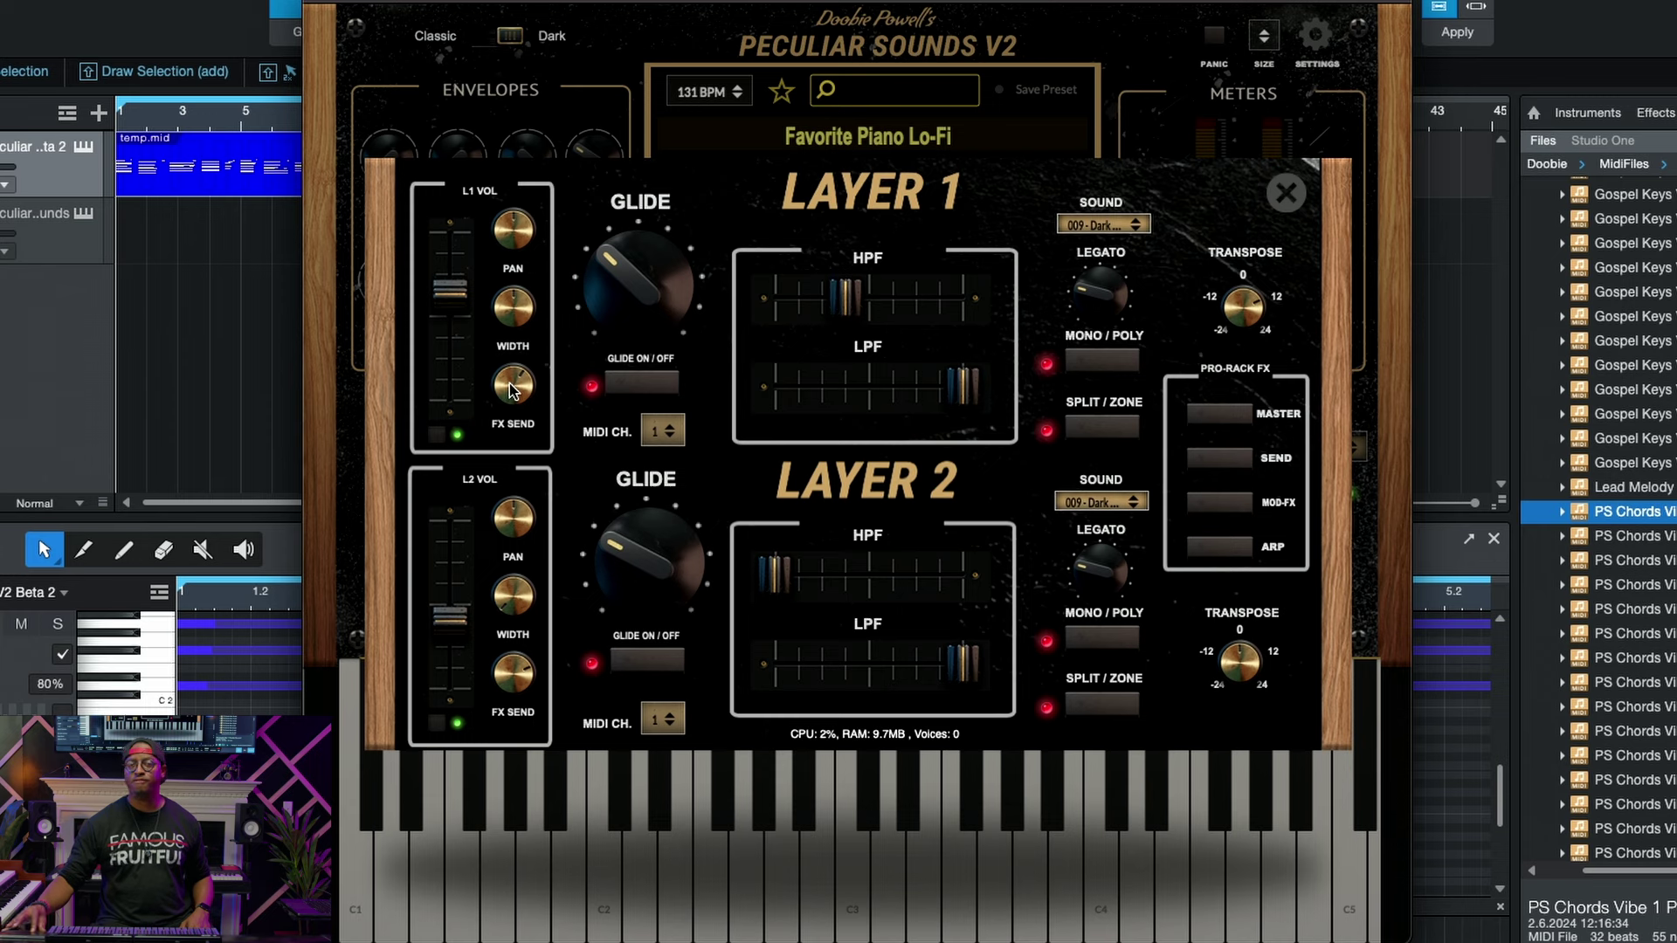
pyautogui.moveTo(512, 390)
pyautogui.mouseDown()
pyautogui.moveTo(493, 451)
pyautogui.moveTo(491, 363)
pyautogui.moveTo(491, 377)
pyautogui.mouseUp()
pyautogui.click(435, 435)
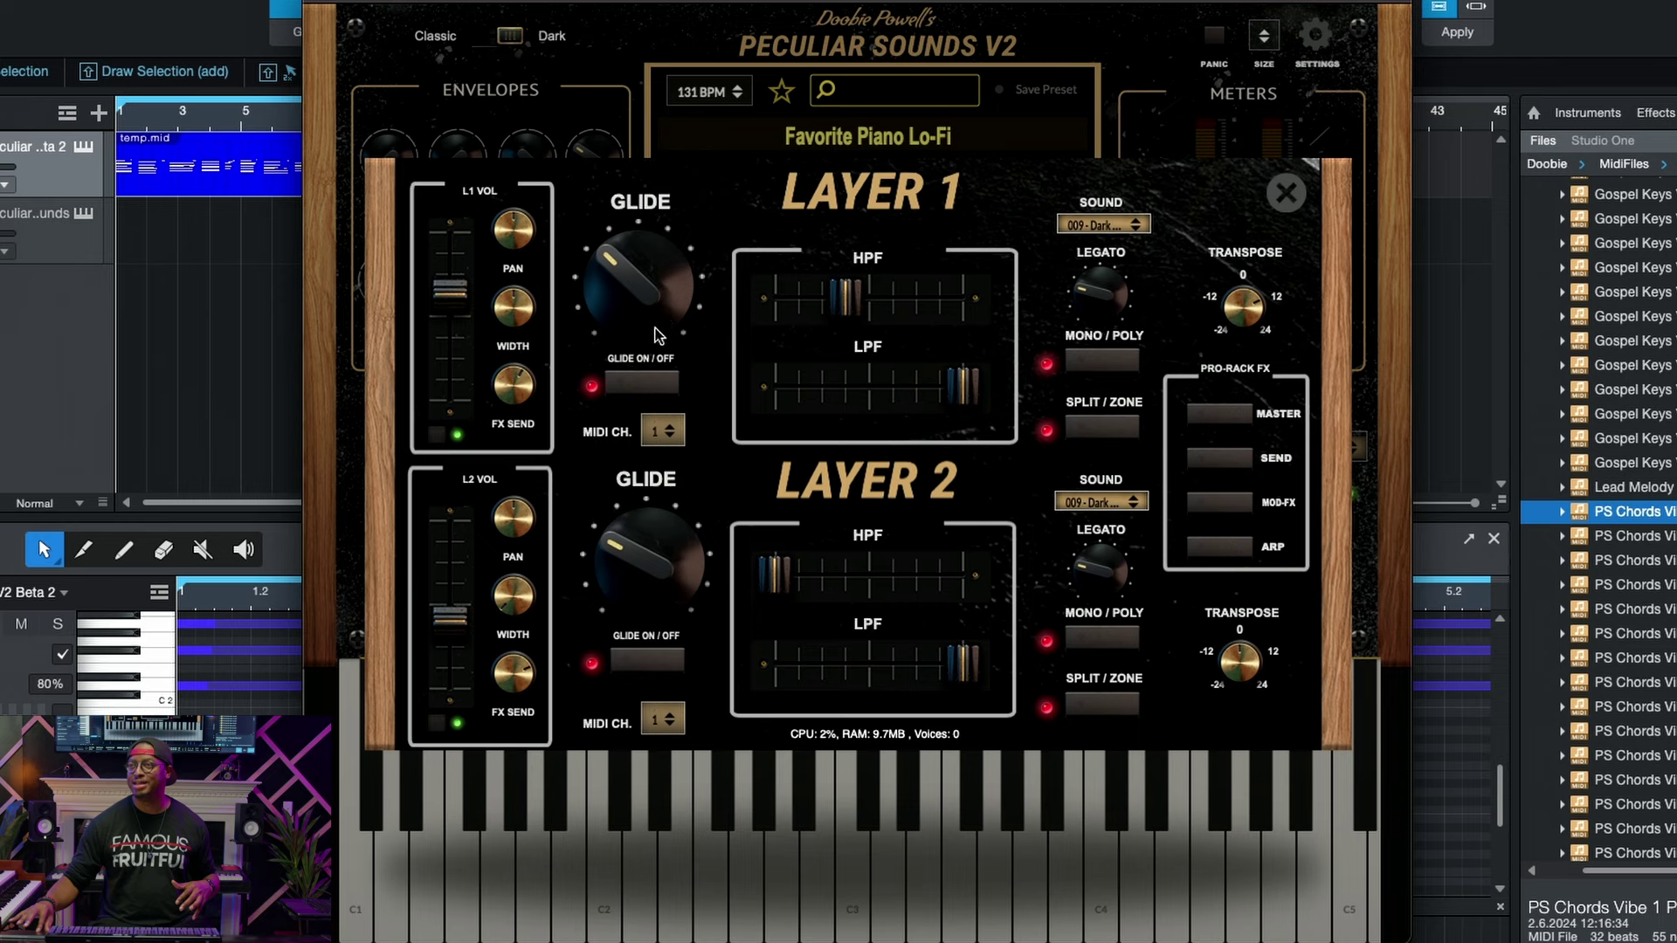
# Enable Layer 1 glide, sweep its time between 91.24 ms and 2059.90 ms, and show MIDI channels.
pyautogui.click(624, 385)
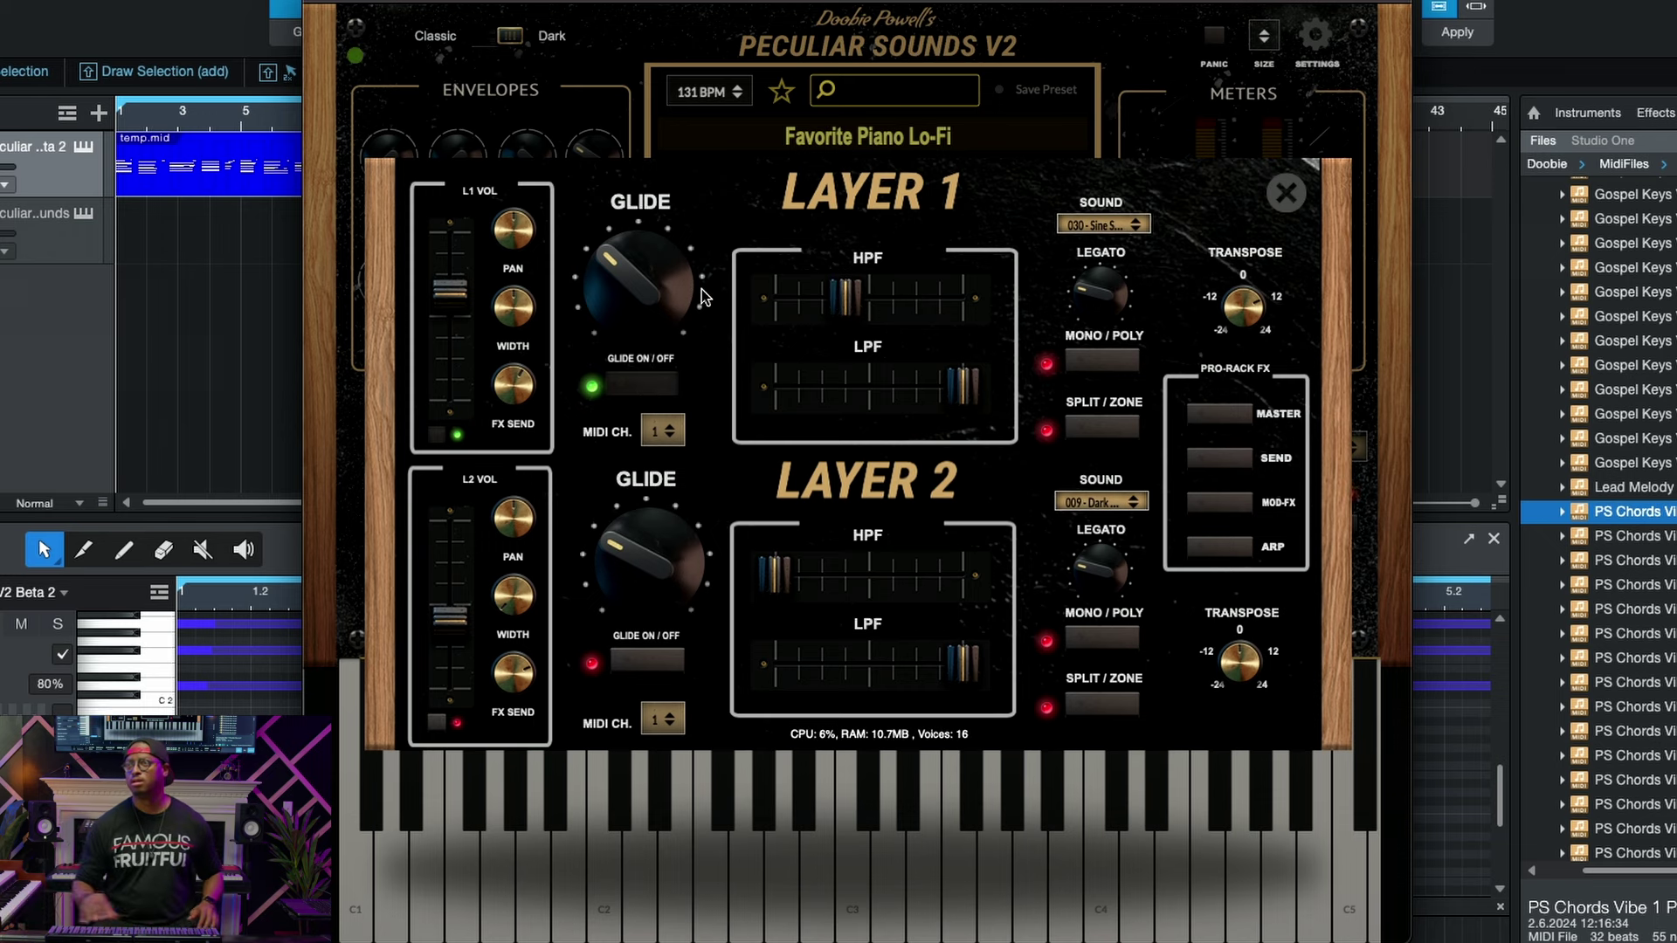
pyautogui.moveTo(612, 273)
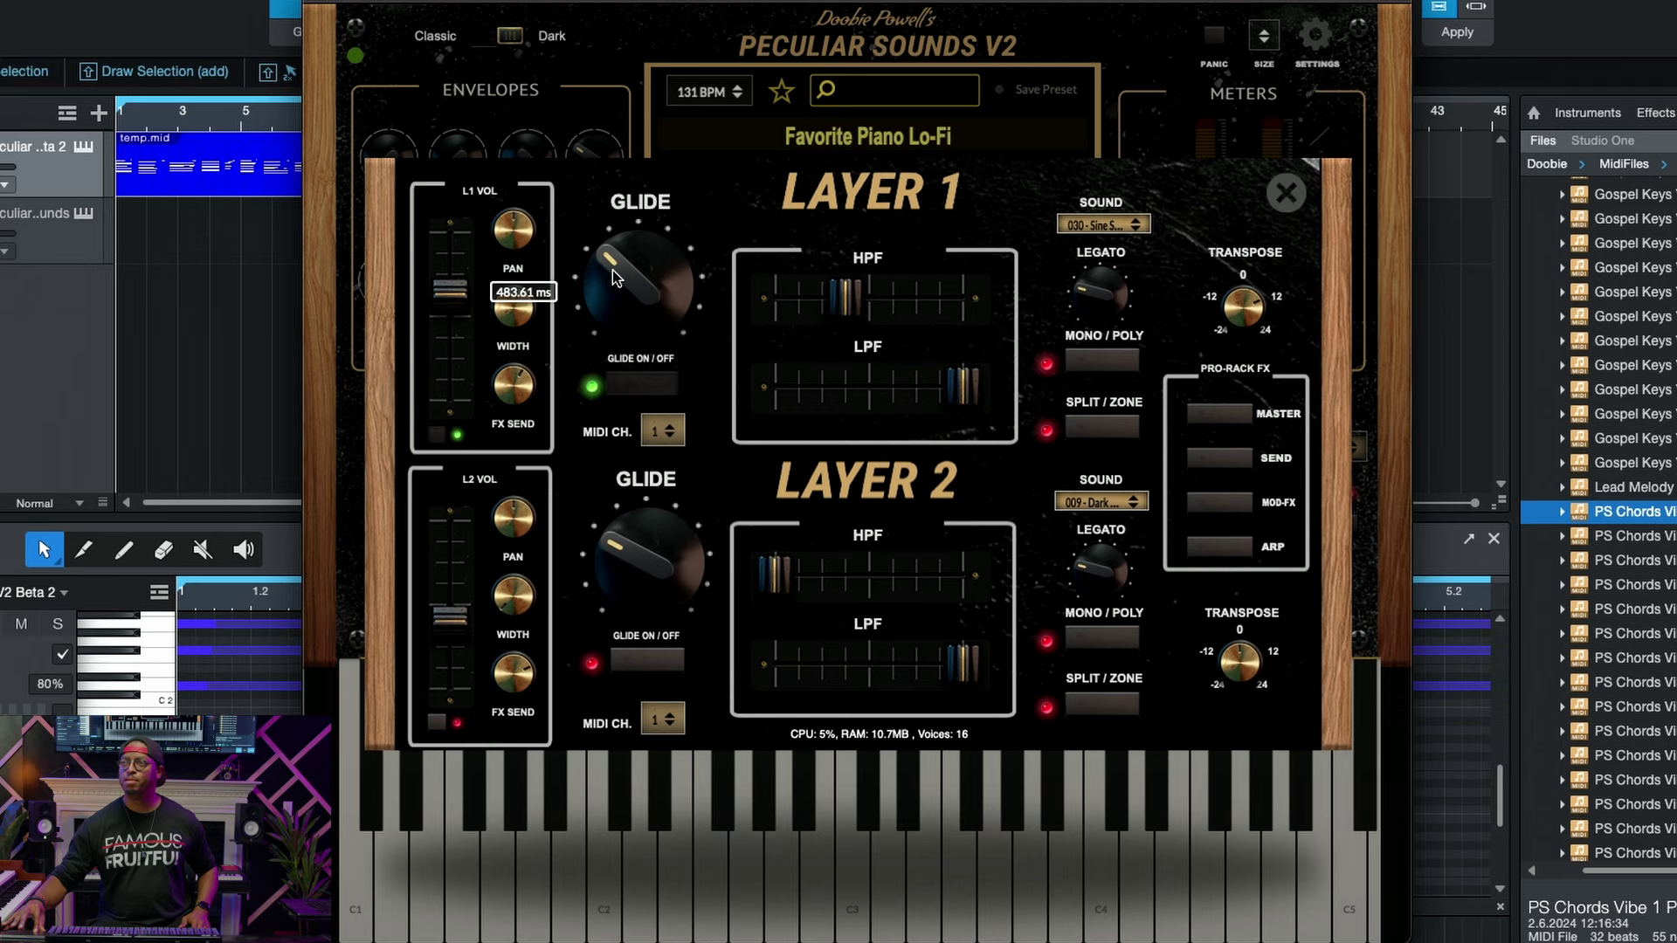
pyautogui.moveTo(611, 273); pyautogui.dragTo(599, 296)
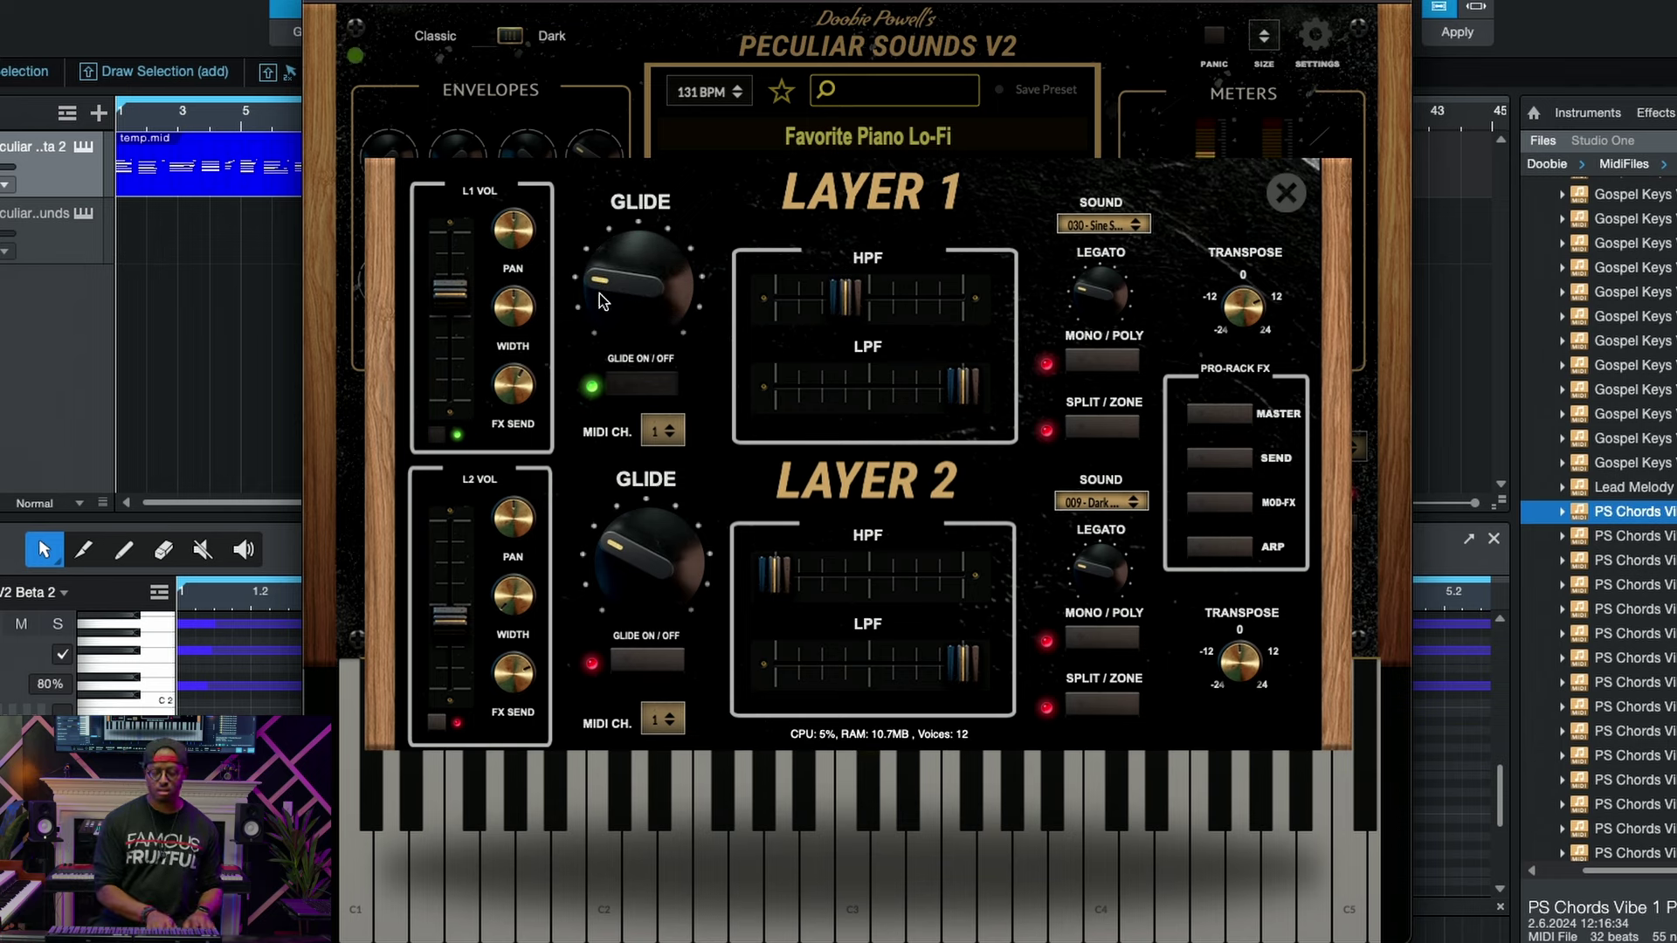
pyautogui.moveTo(599, 294)
pyautogui.moveTo(599, 294); pyautogui.dragTo(608, 216)
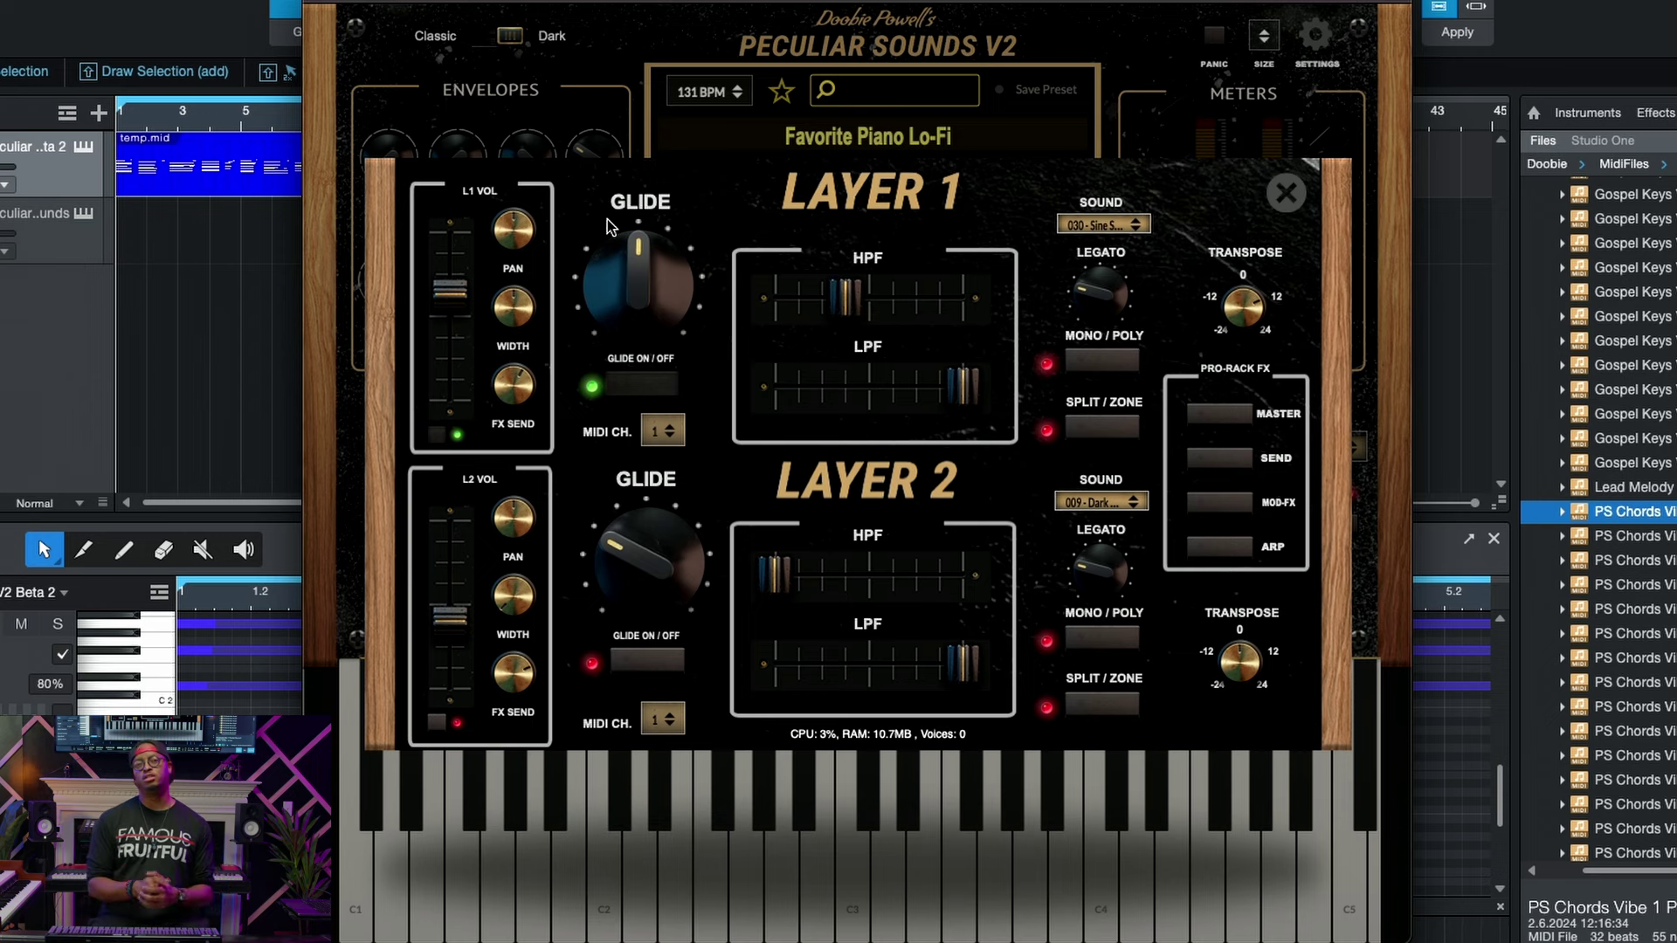
pyautogui.moveTo(606, 218); pyautogui.dragTo(628, 332)
pyautogui.click(665, 431)
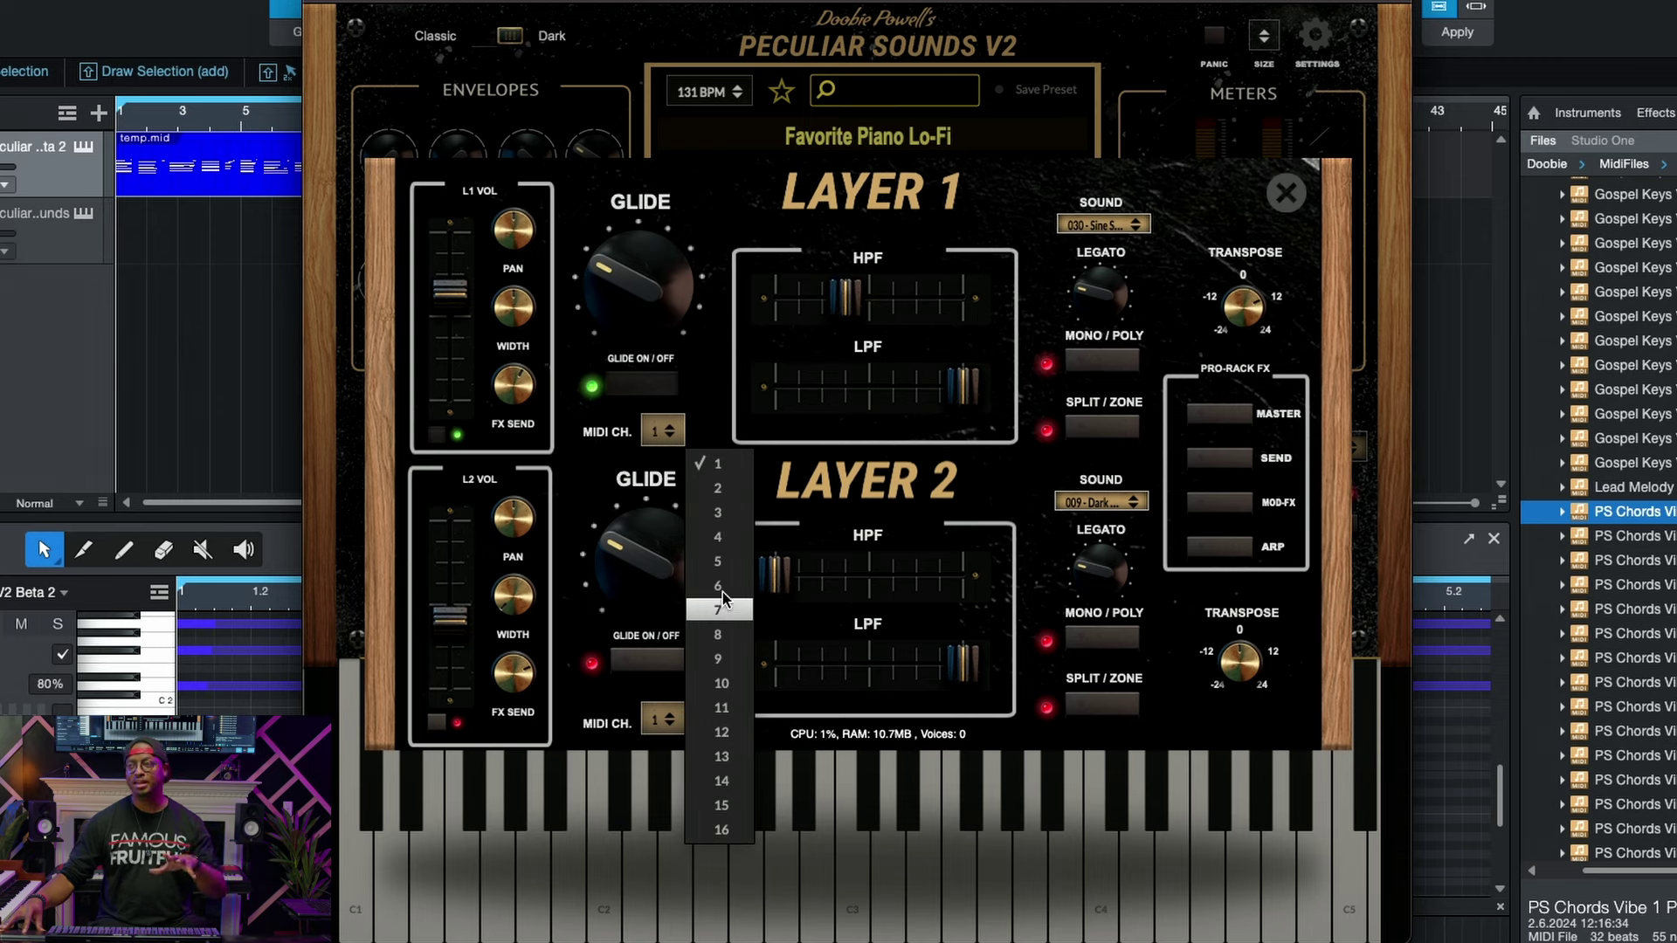
# Keeping MIDI channel 1, sweep Layer 1's high-pass to 20 Hz and low-pass cutoff, then list sounds.
pyautogui.click(722, 409)
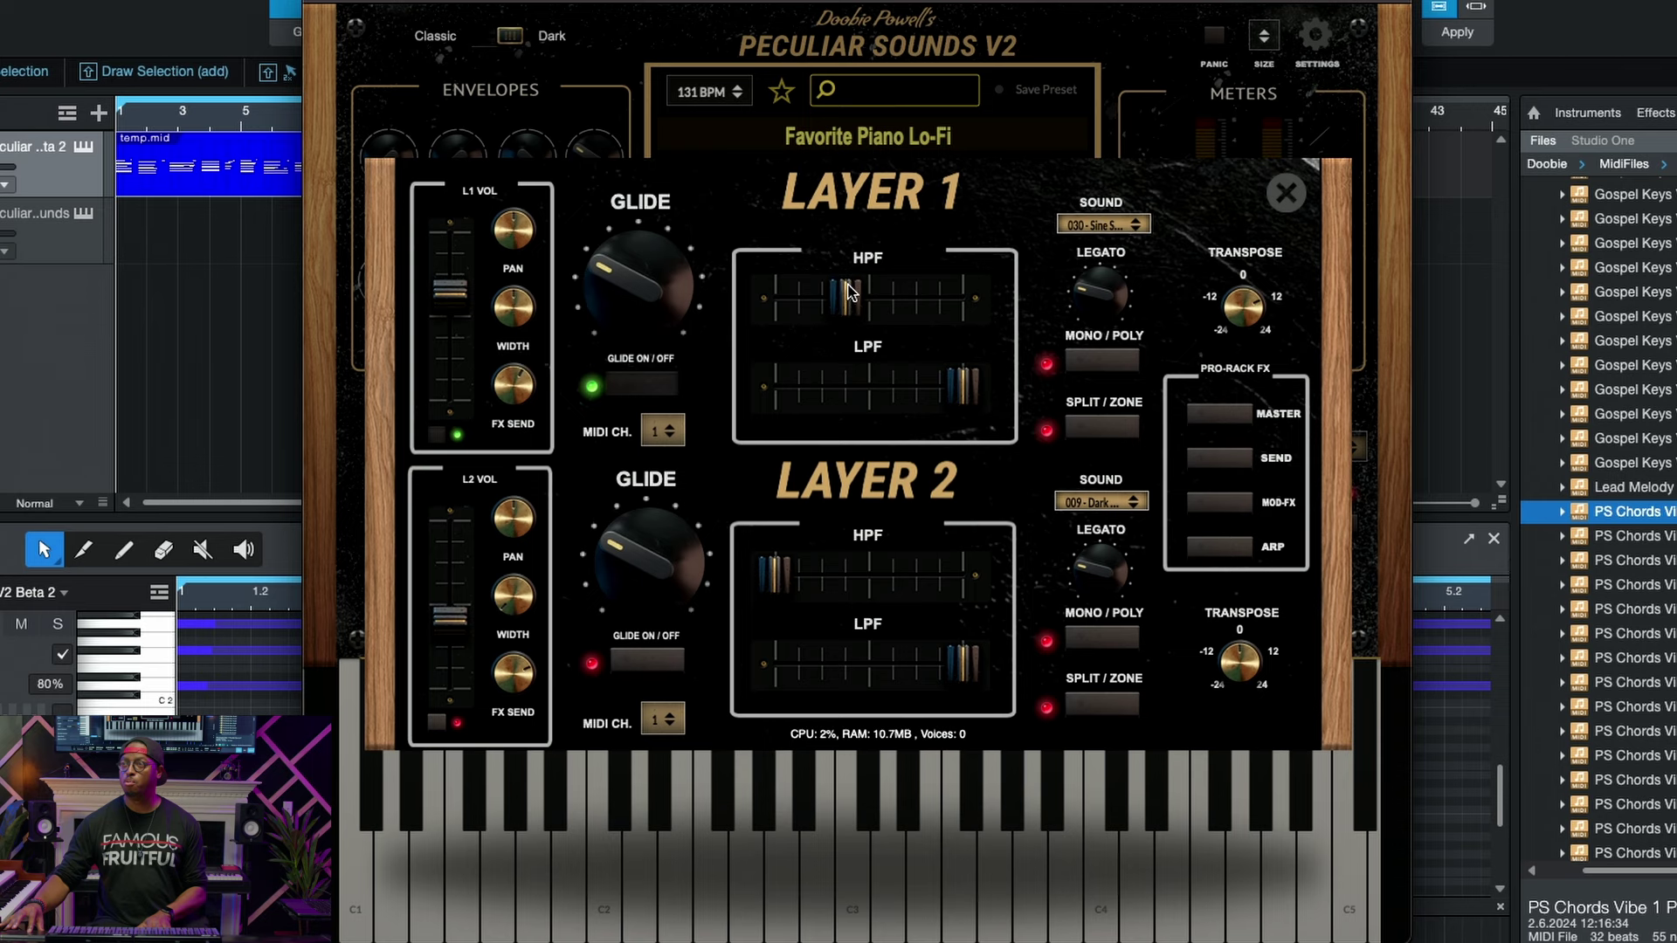
pyautogui.moveTo(847, 291); pyautogui.dragTo(747, 316)
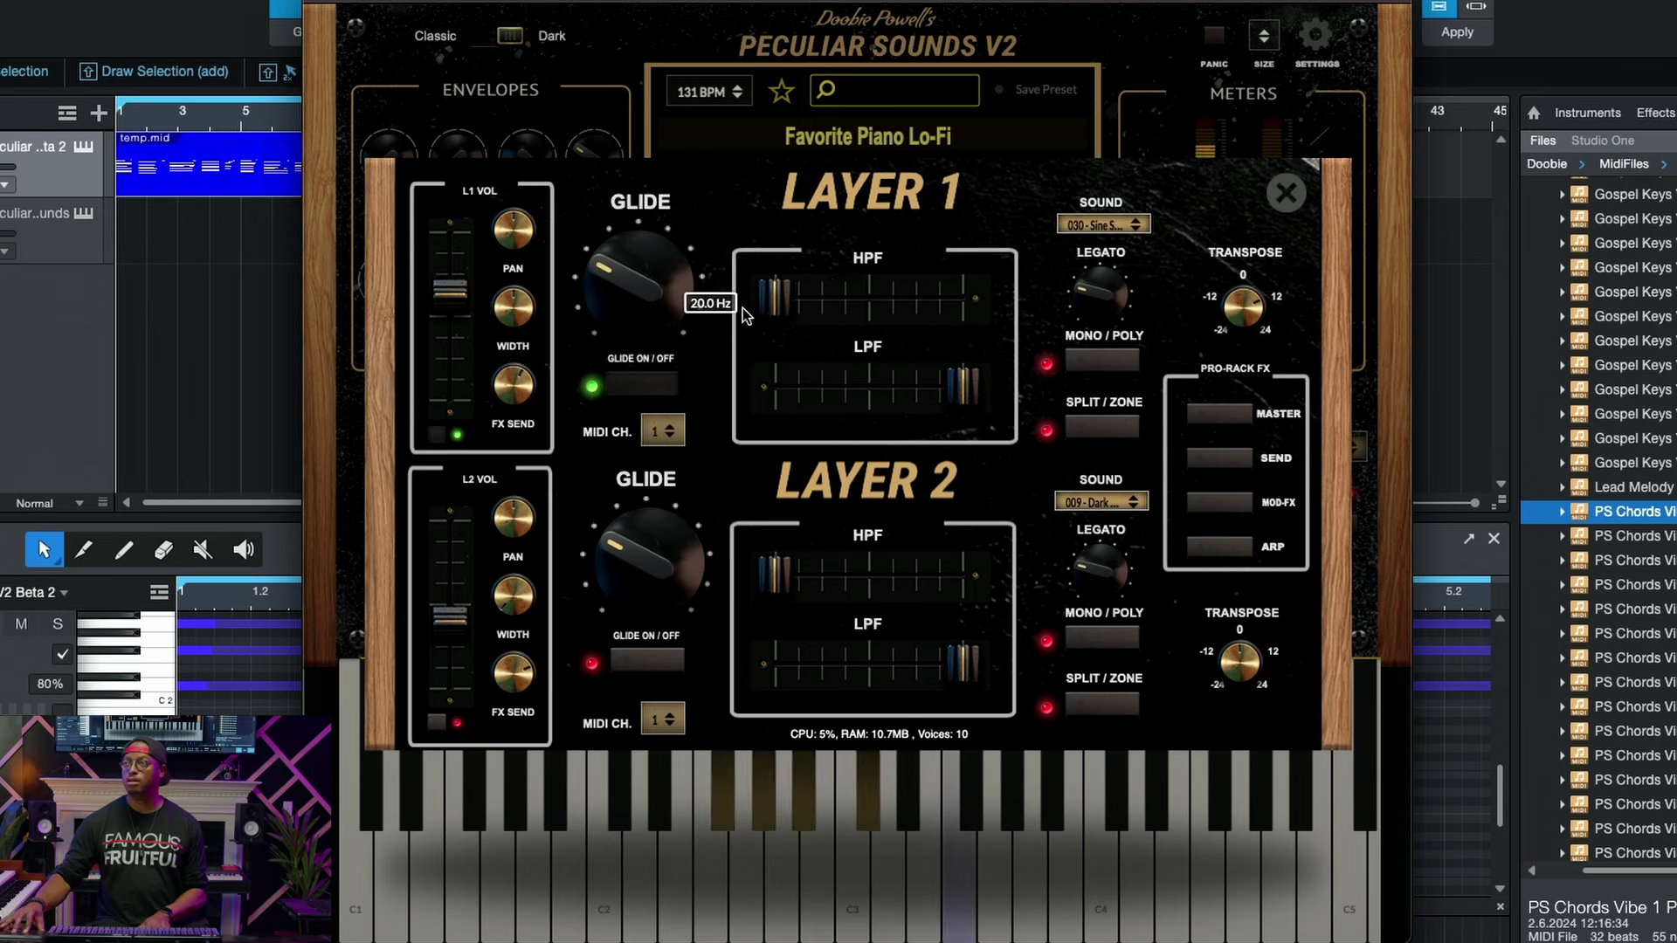
pyautogui.click(958, 392)
pyautogui.moveTo(958, 392); pyautogui.dragTo(997, 384)
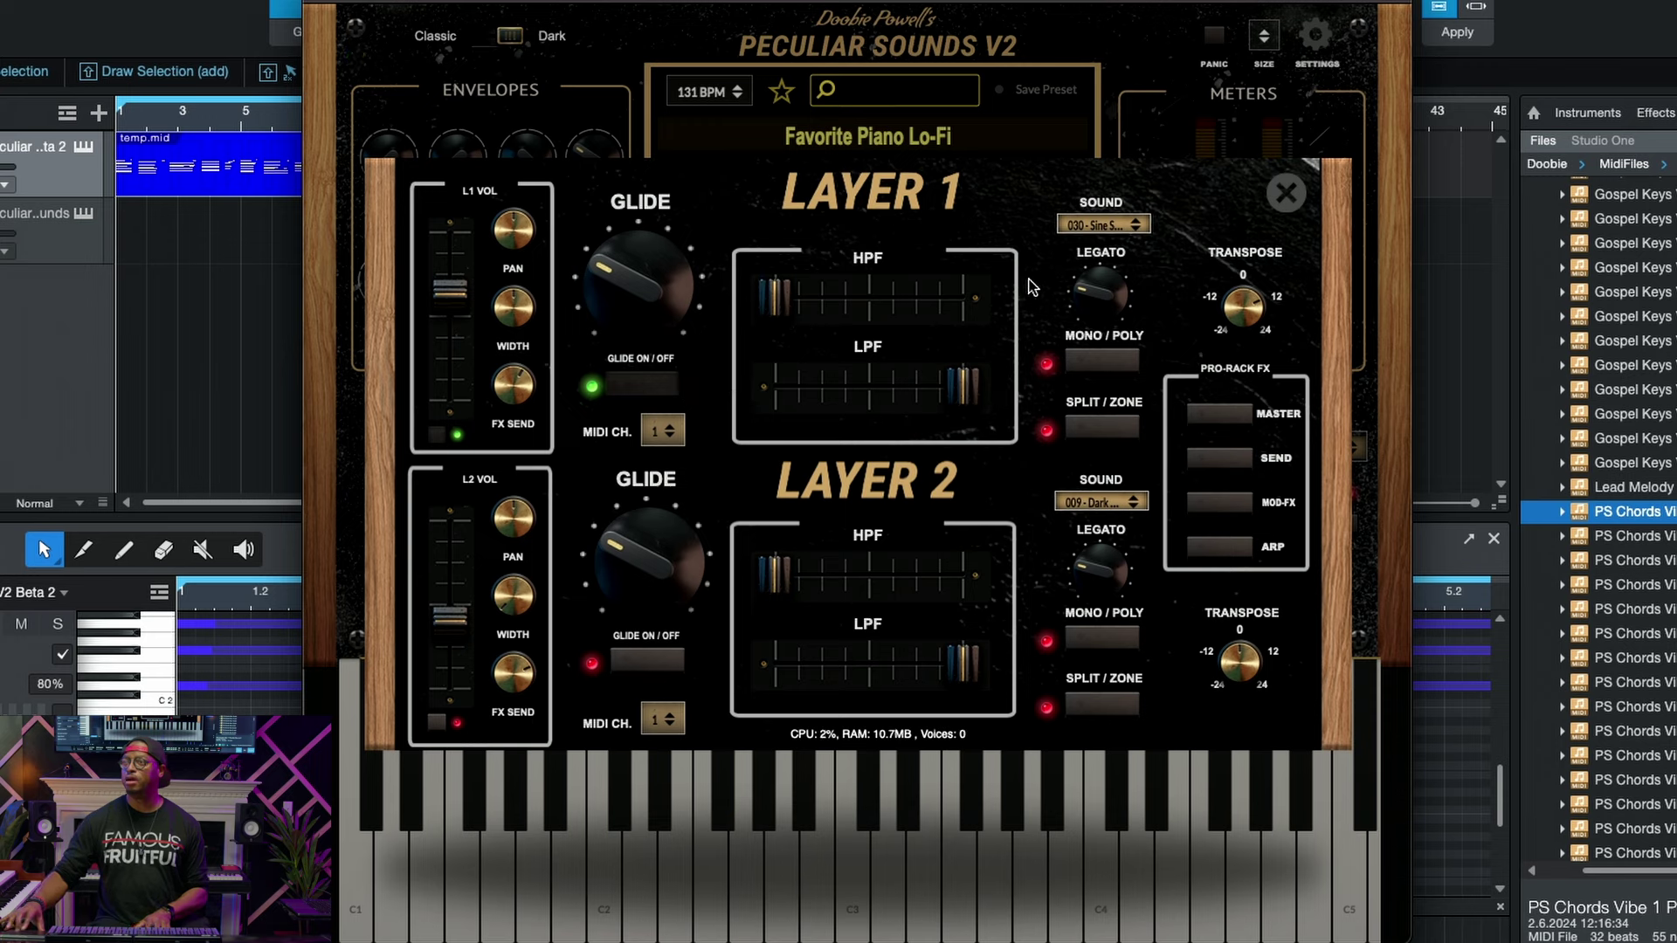
pyautogui.click(1115, 225)
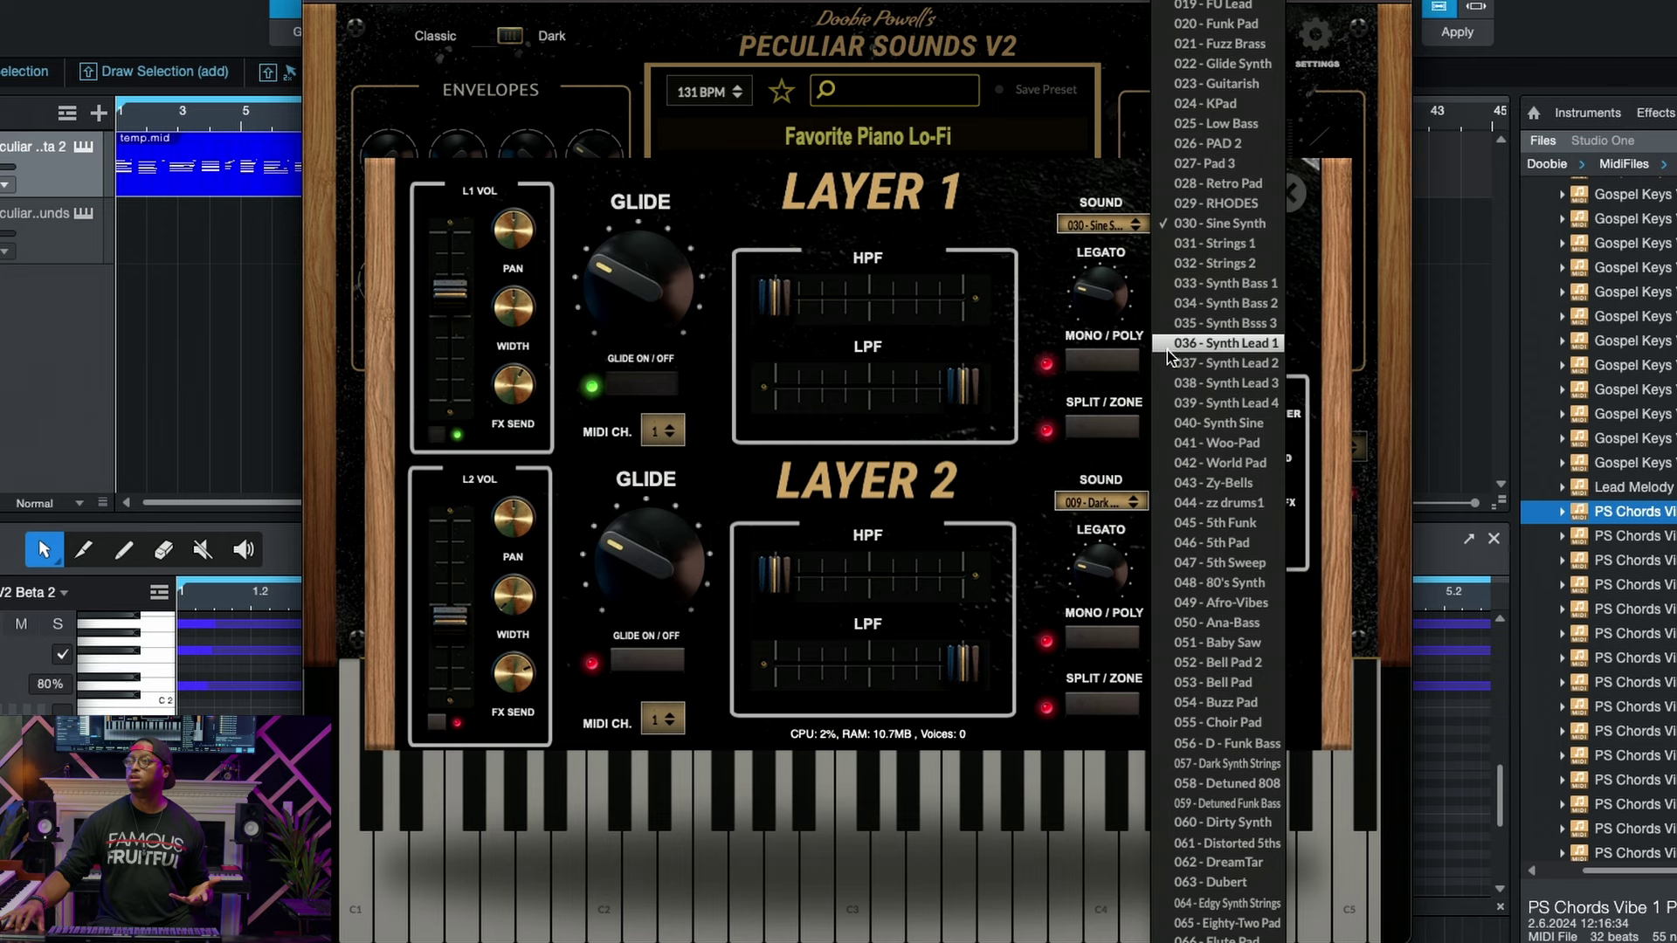
# Keep 030 - Sine Synth on Layer 1, switch it to mono, and turn glide off.
pyautogui.click(1097, 217)
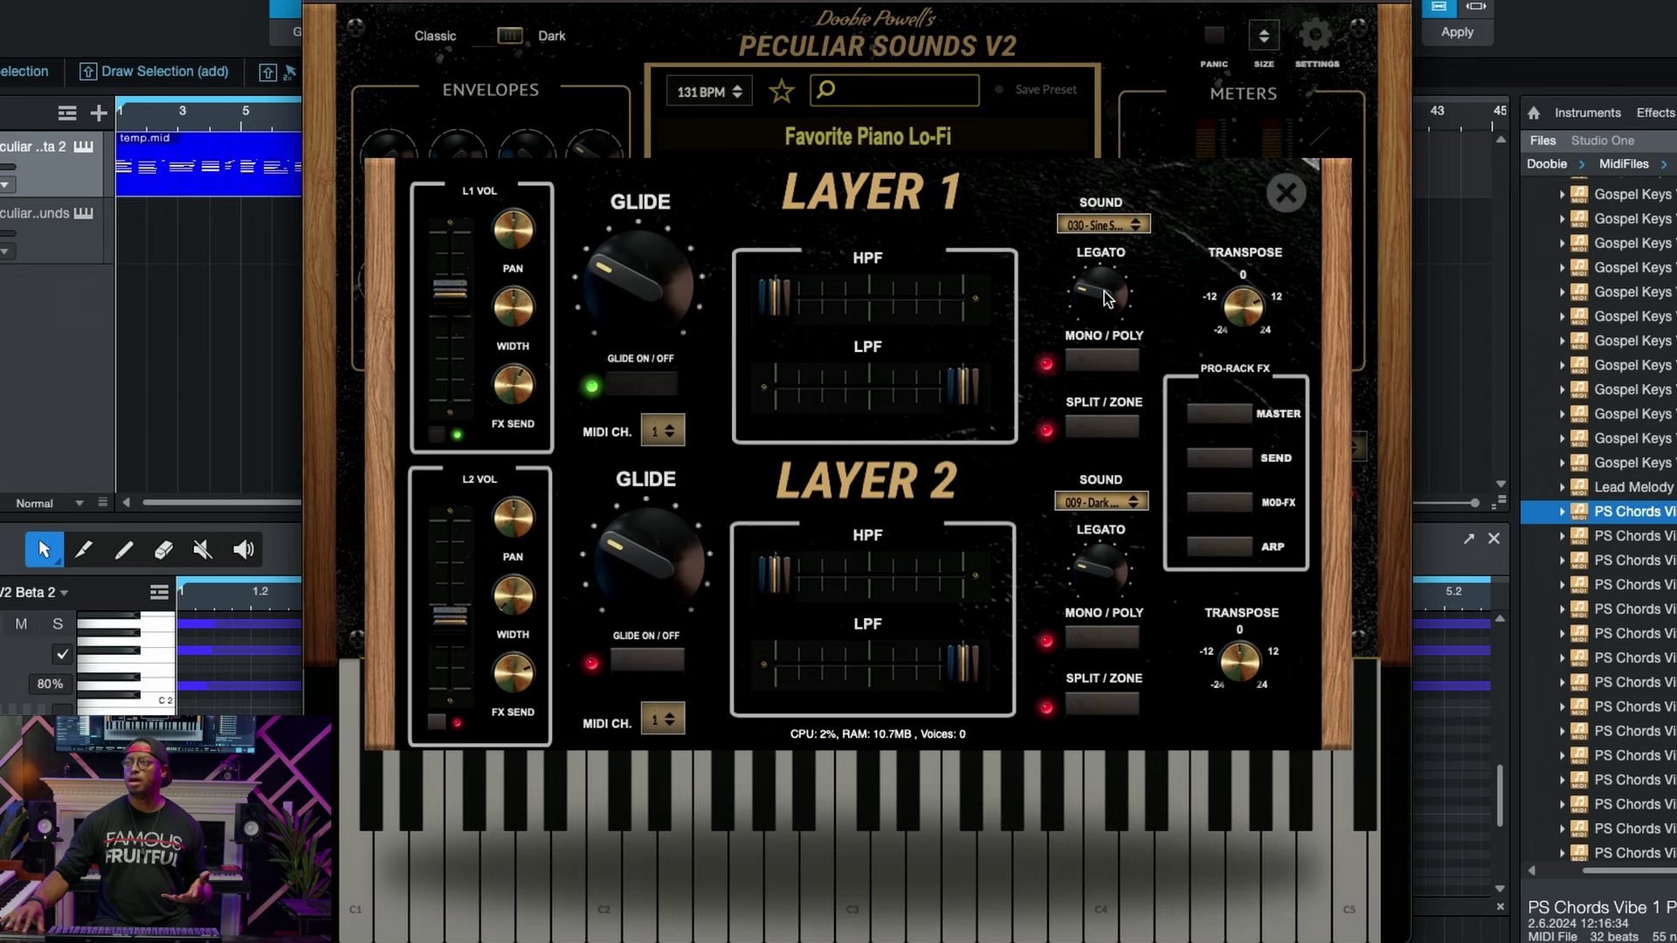
pyautogui.click(1101, 362)
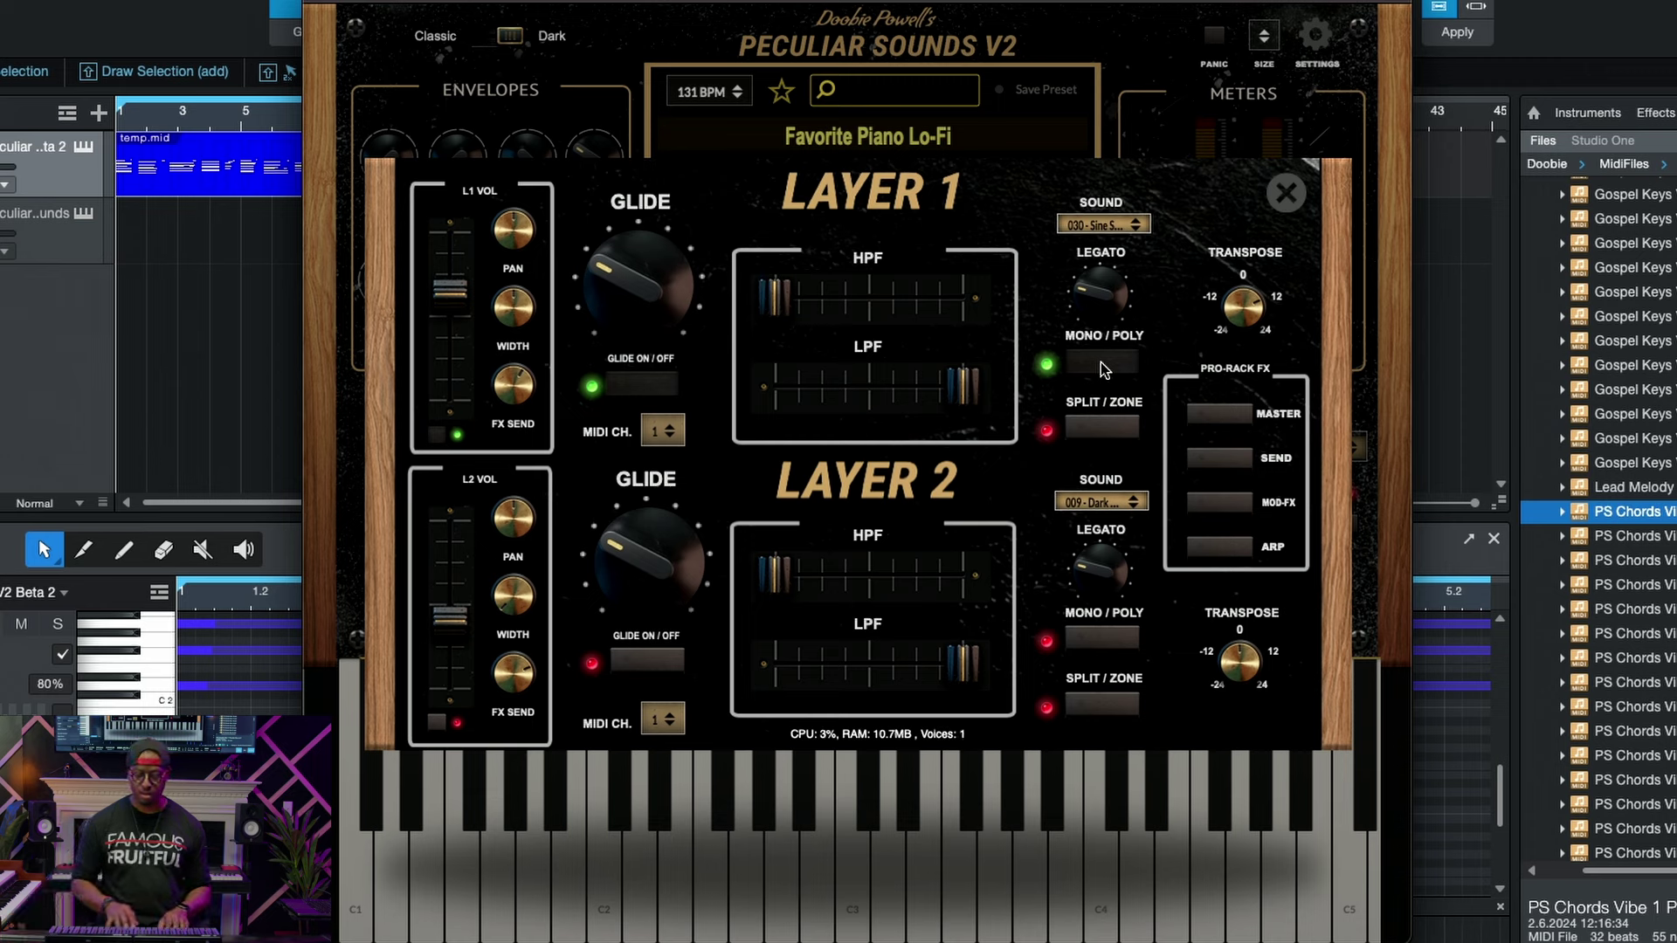
pyautogui.click(637, 374)
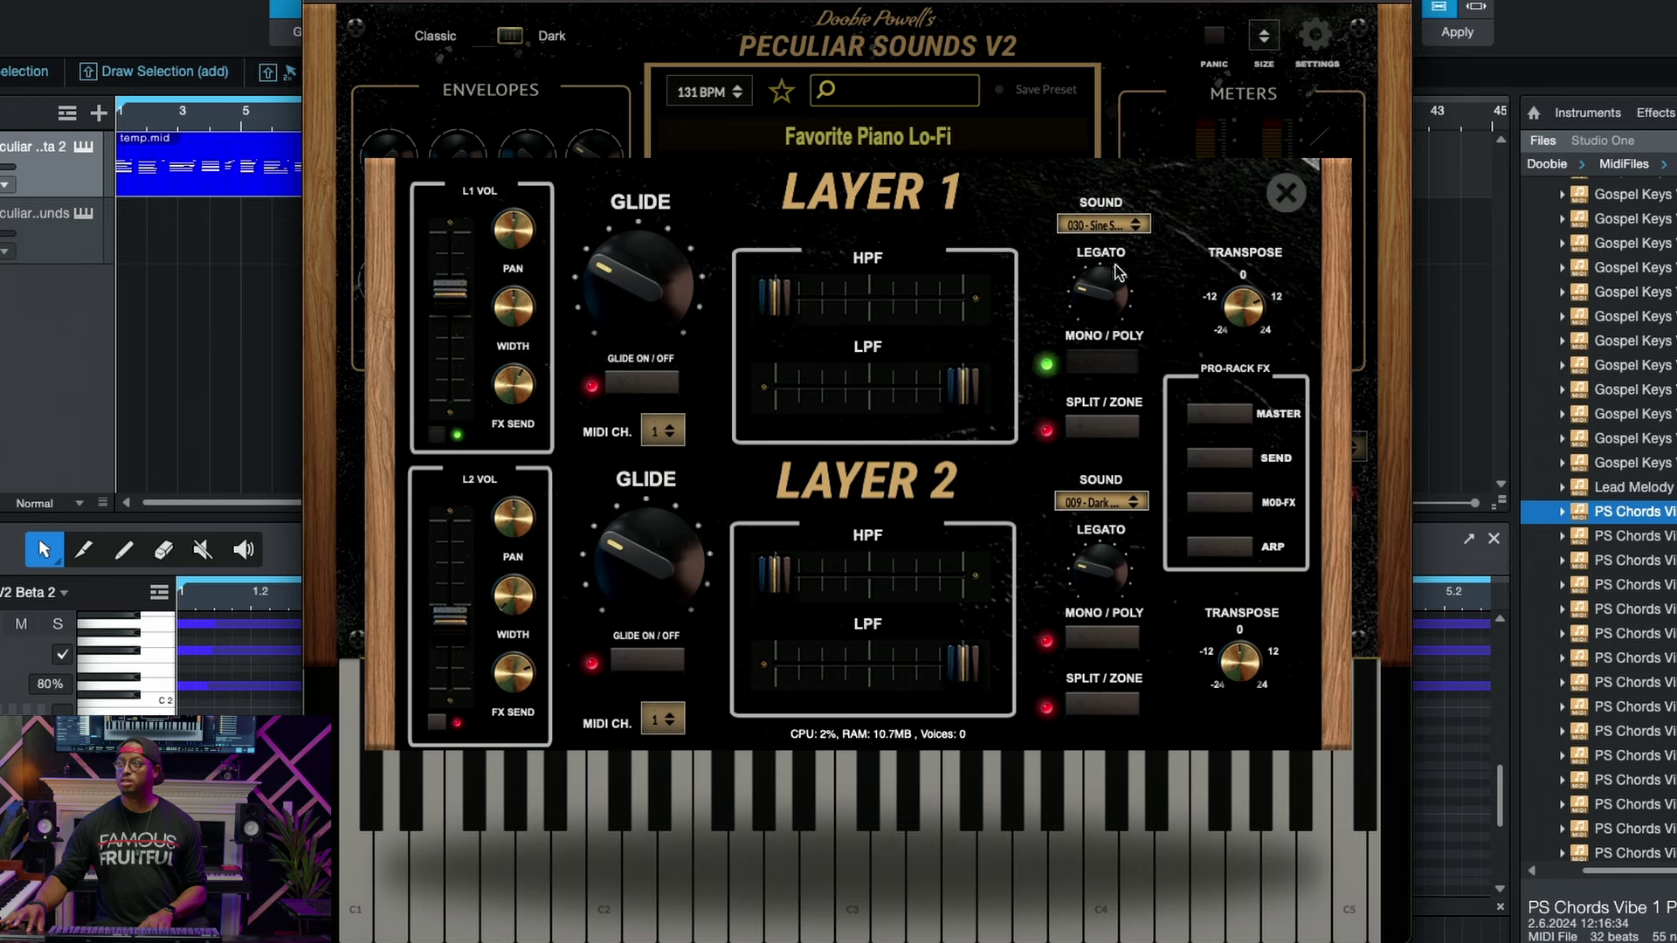
# Sweep Layer 1's legato time between 10 and 46 ms, ending near 31 ms, and return to poly.
pyautogui.moveTo(1108, 276); pyautogui.dragTo(1124, 138)
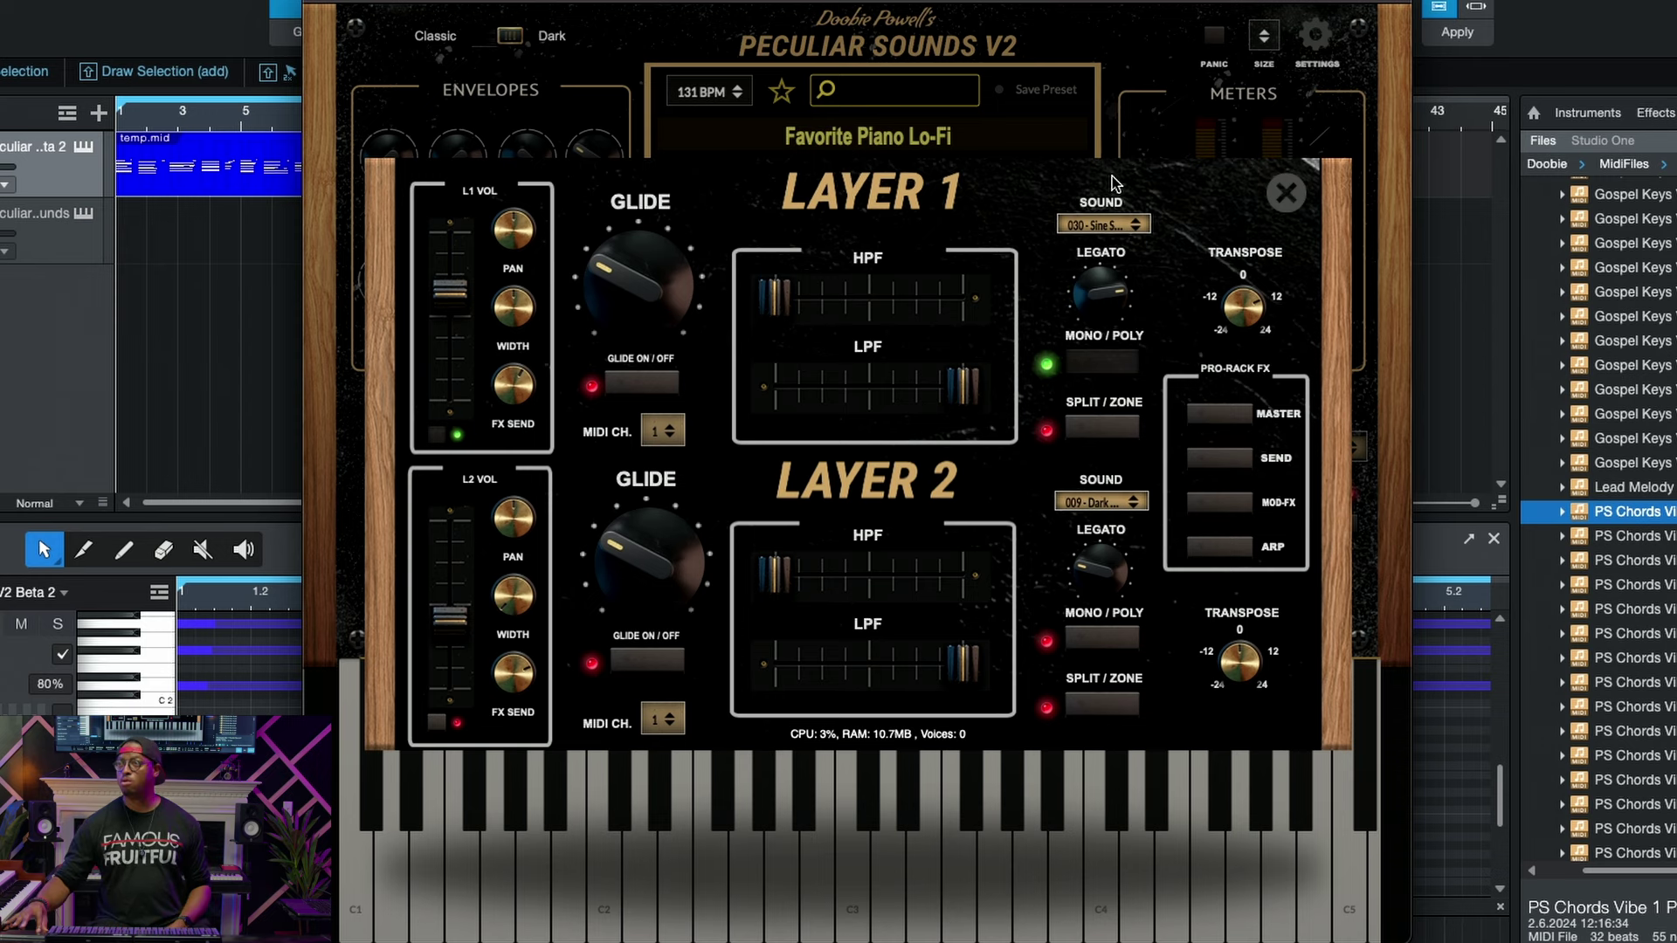
pyautogui.moveTo(1097, 292); pyautogui.dragTo(1041, 397)
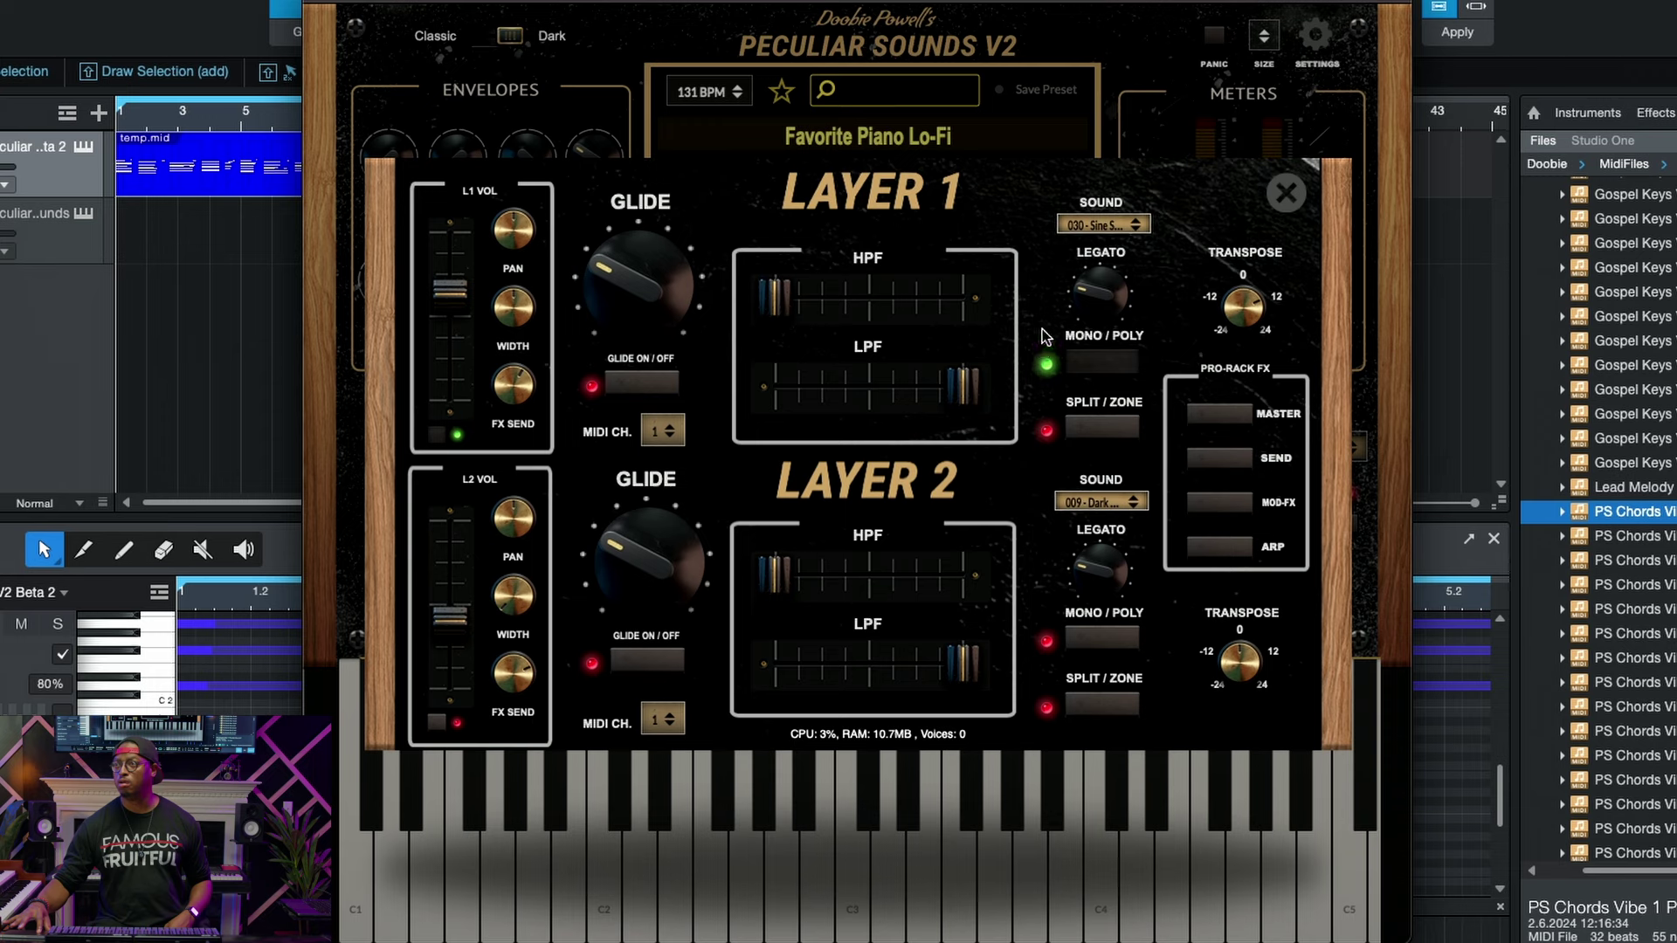
pyautogui.moveTo(1074, 299); pyautogui.dragTo(1024, 416)
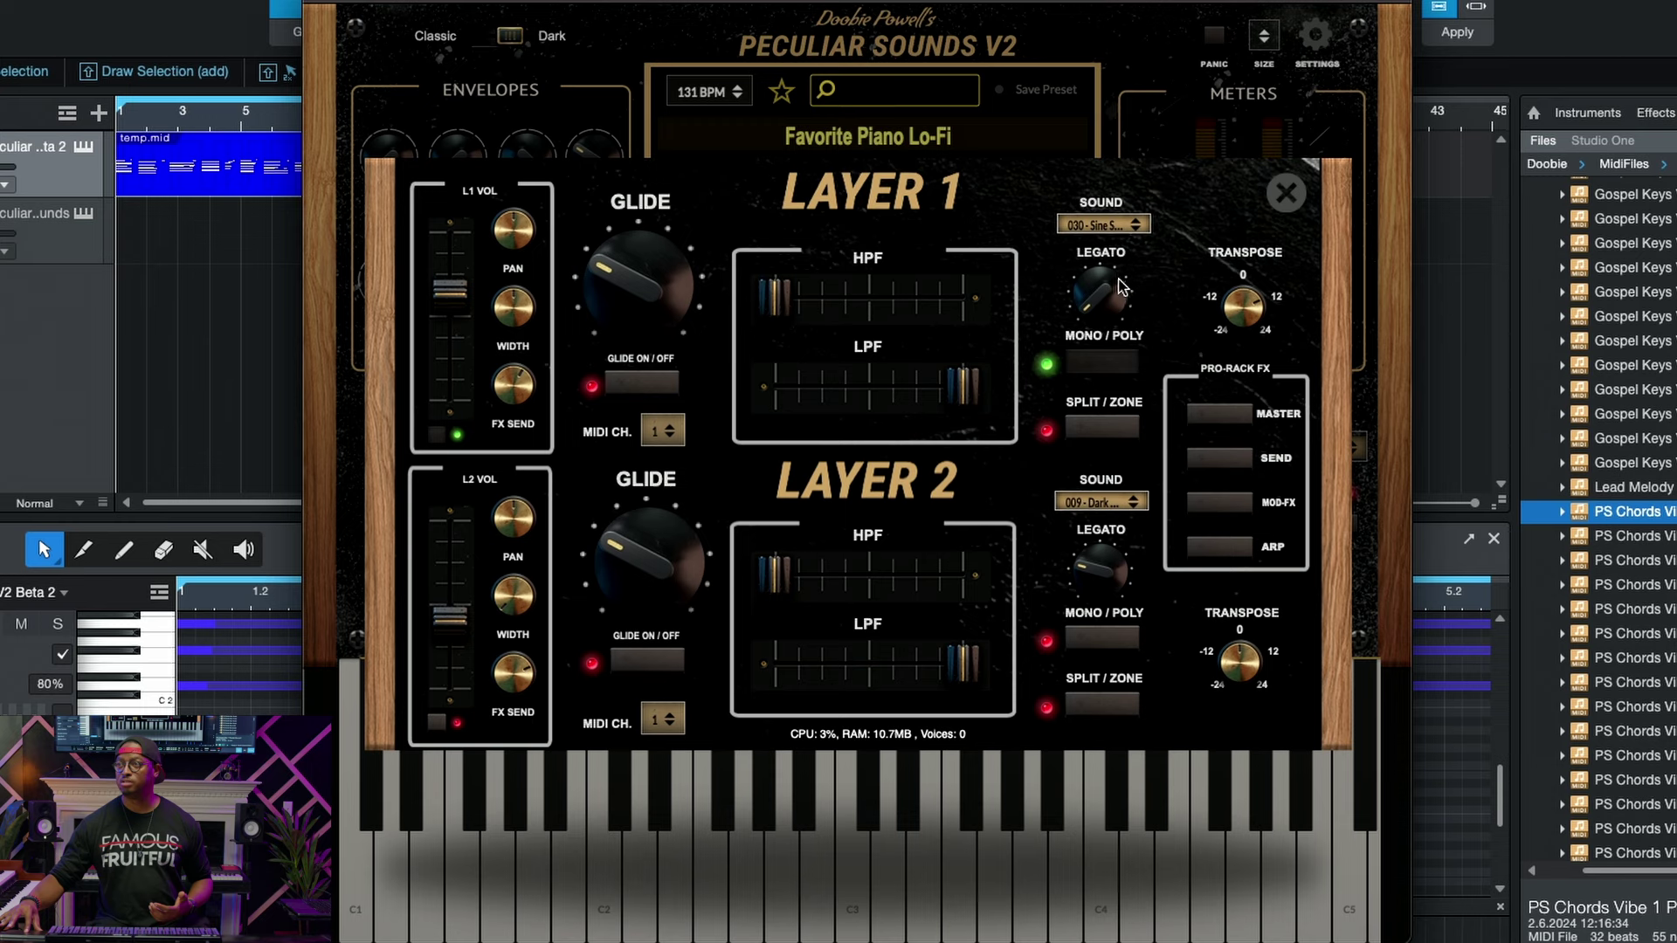
pyautogui.moveTo(1115, 295); pyautogui.dragTo(1104, 217)
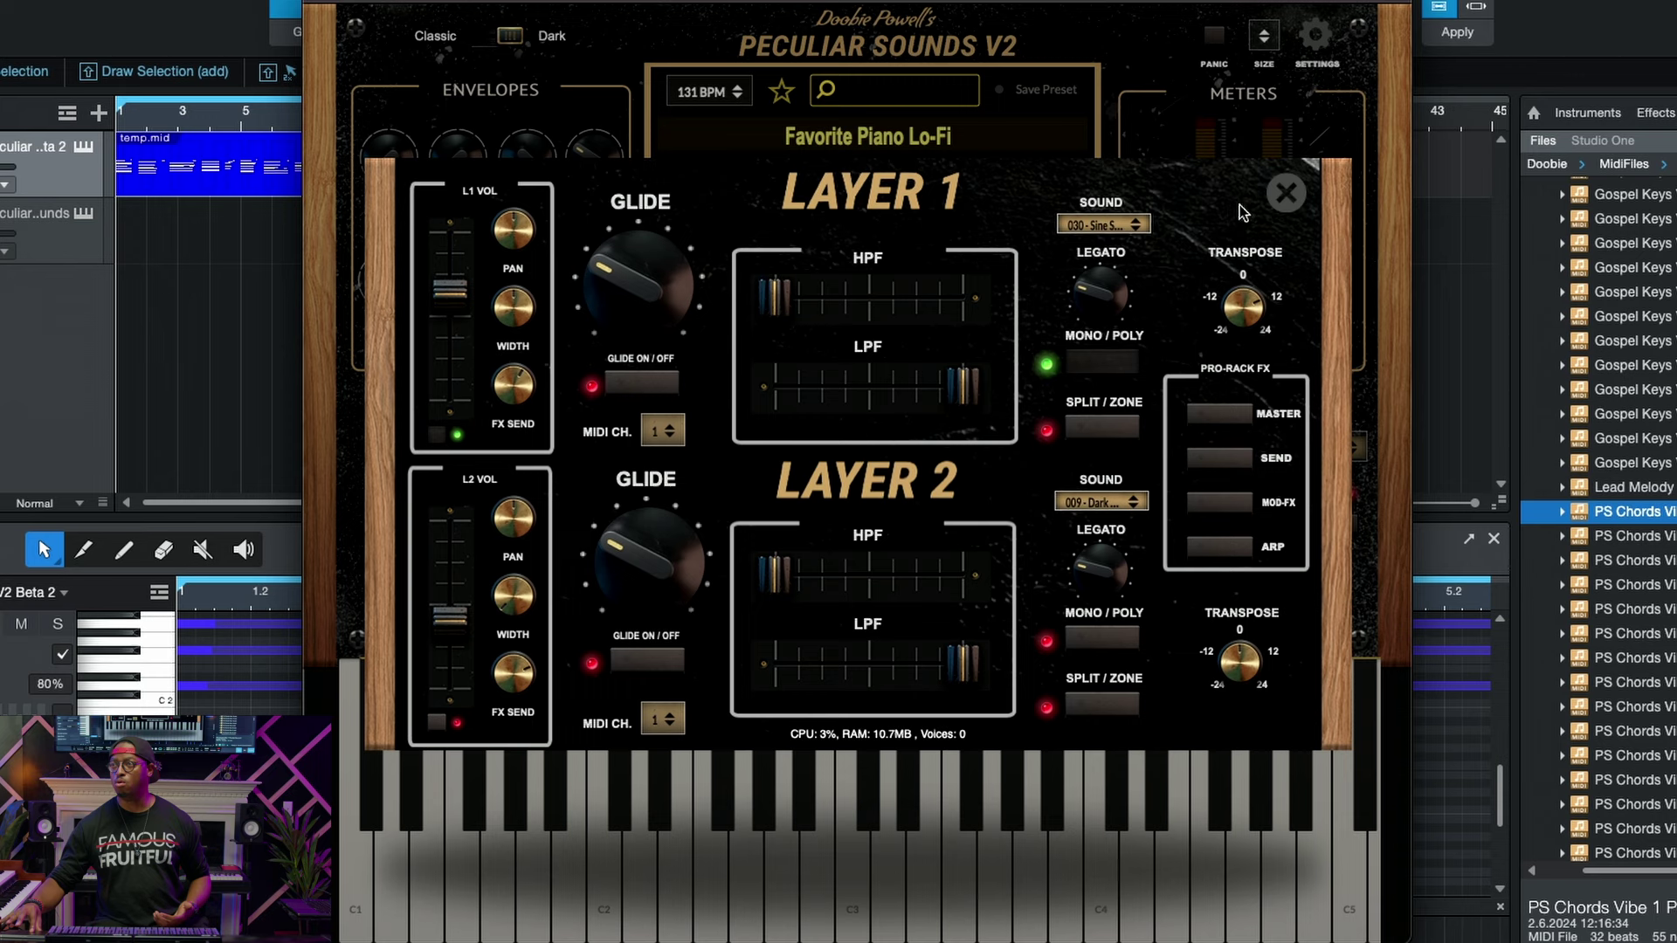
pyautogui.click(1114, 360)
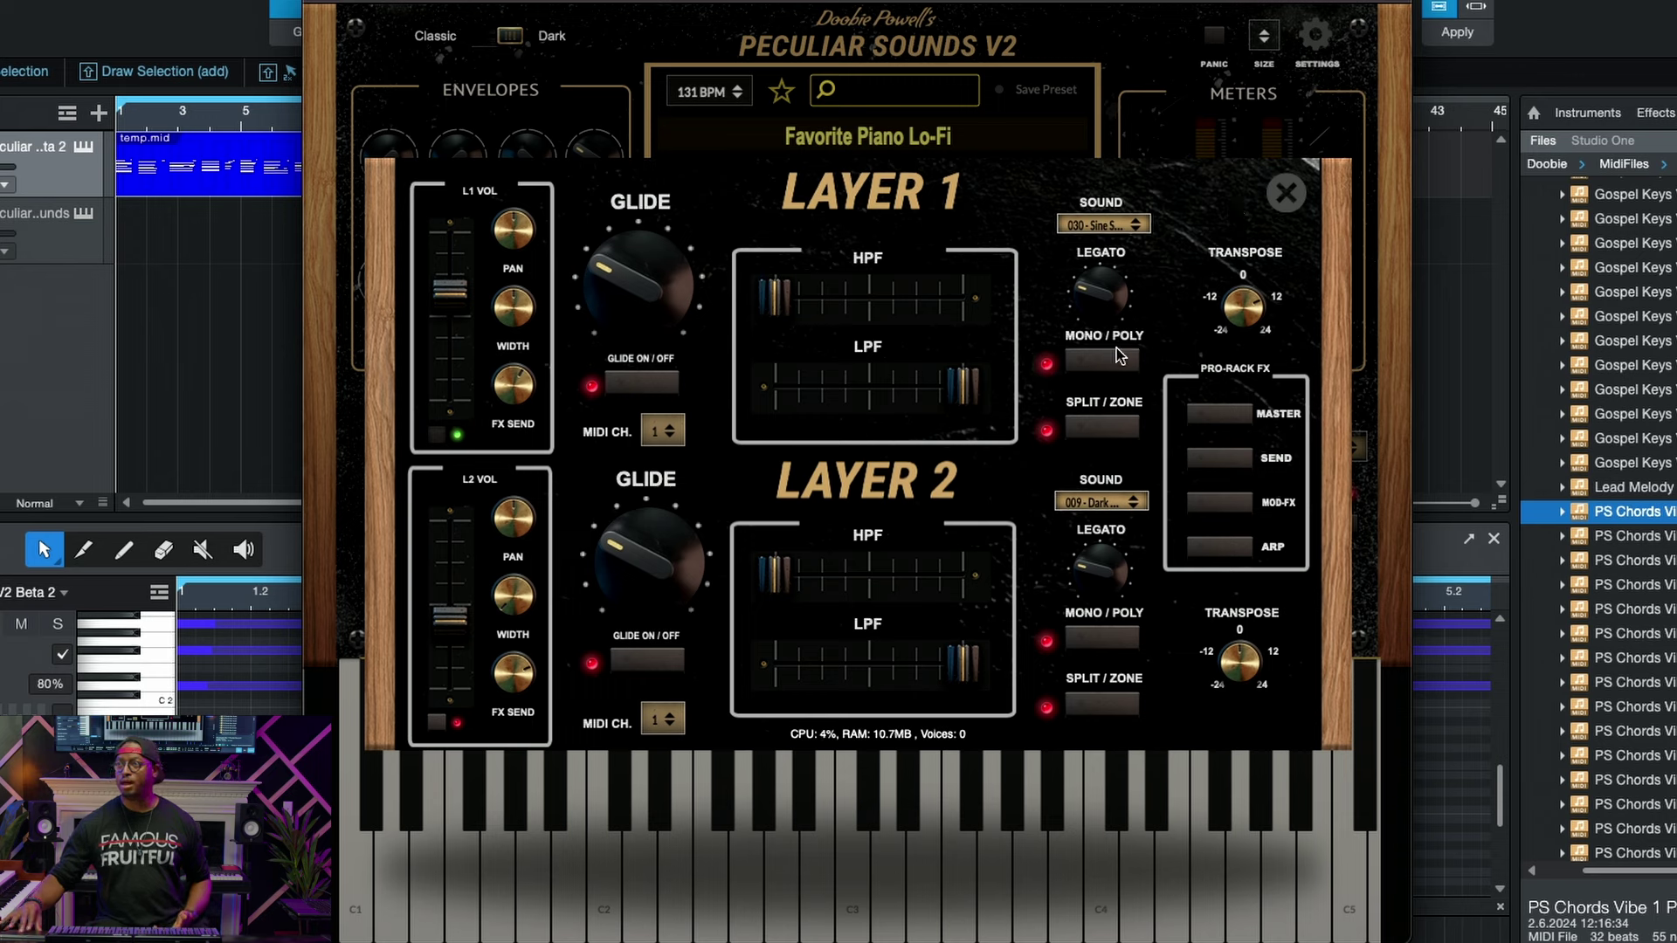
pyautogui.click(1095, 430)
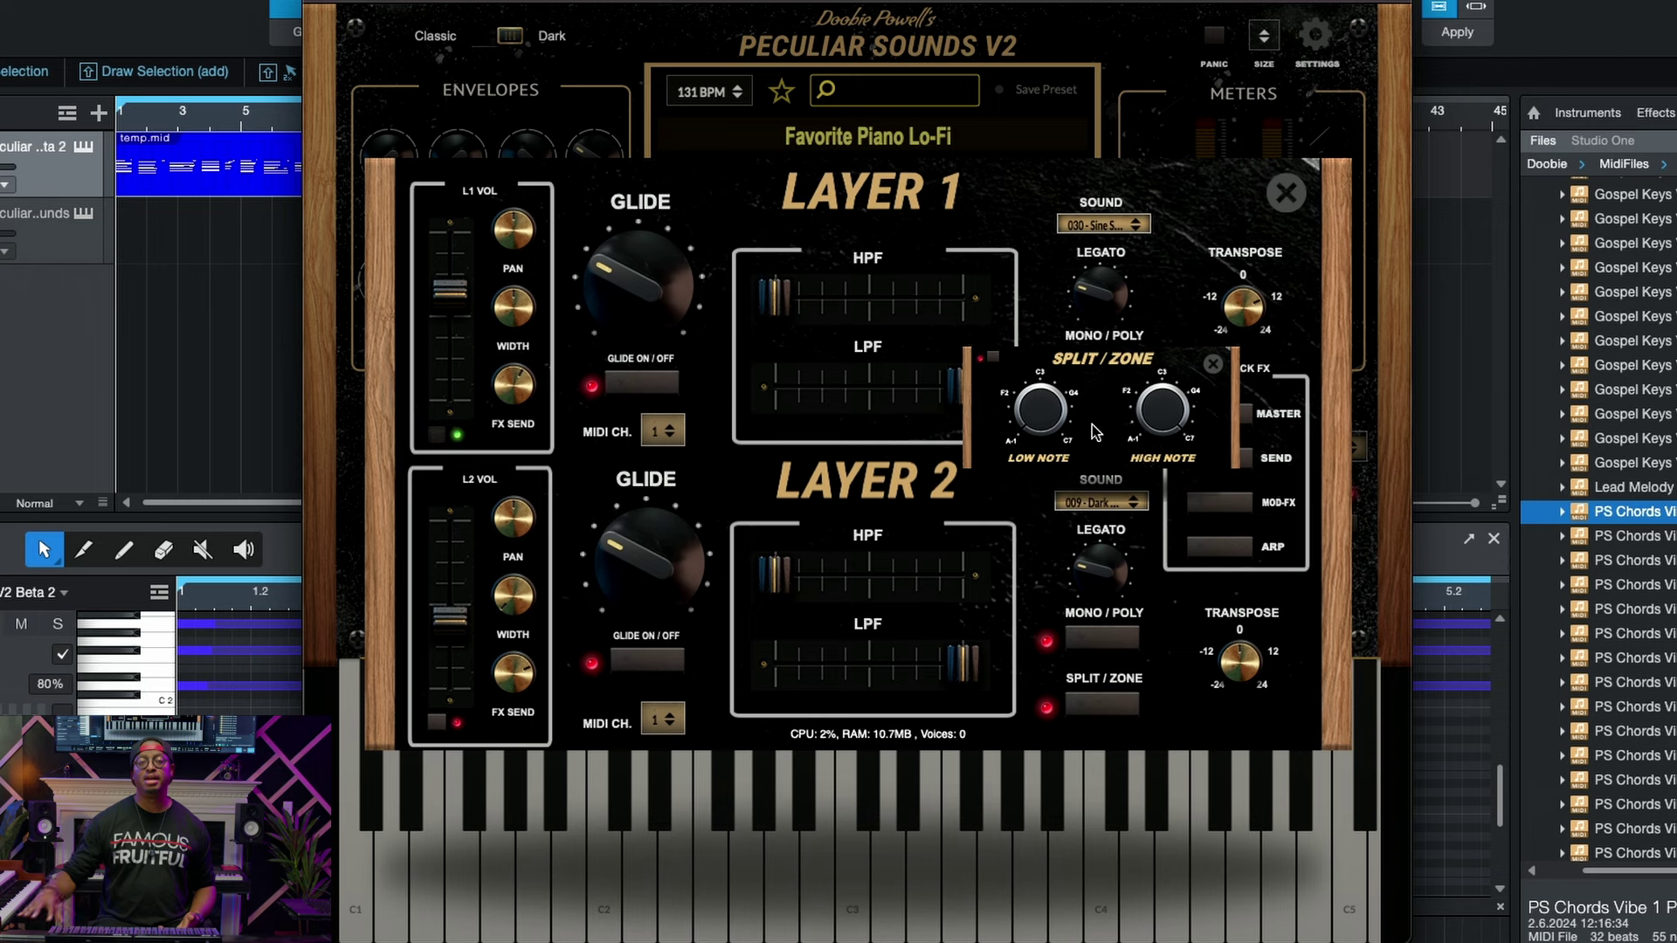
pyautogui.click(1213, 365)
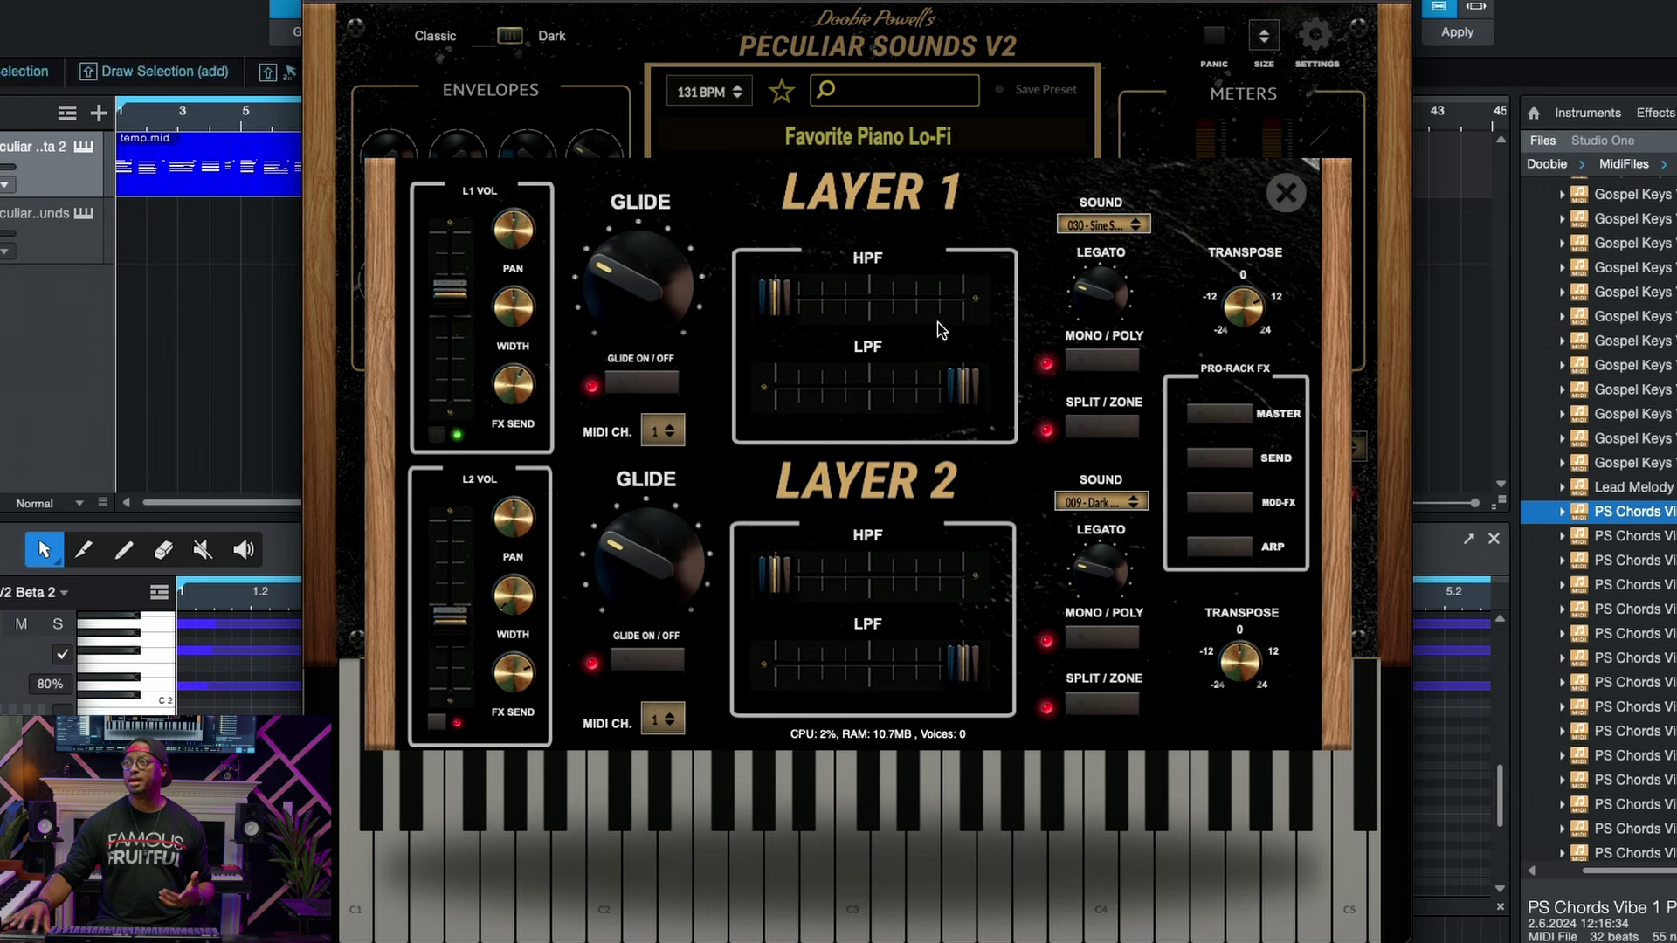
# Re-enable Layer 2, drop Layer 1's volume to -4.0 dB, and show the Master Pro-Rack FX.
pyautogui.click(436, 723)
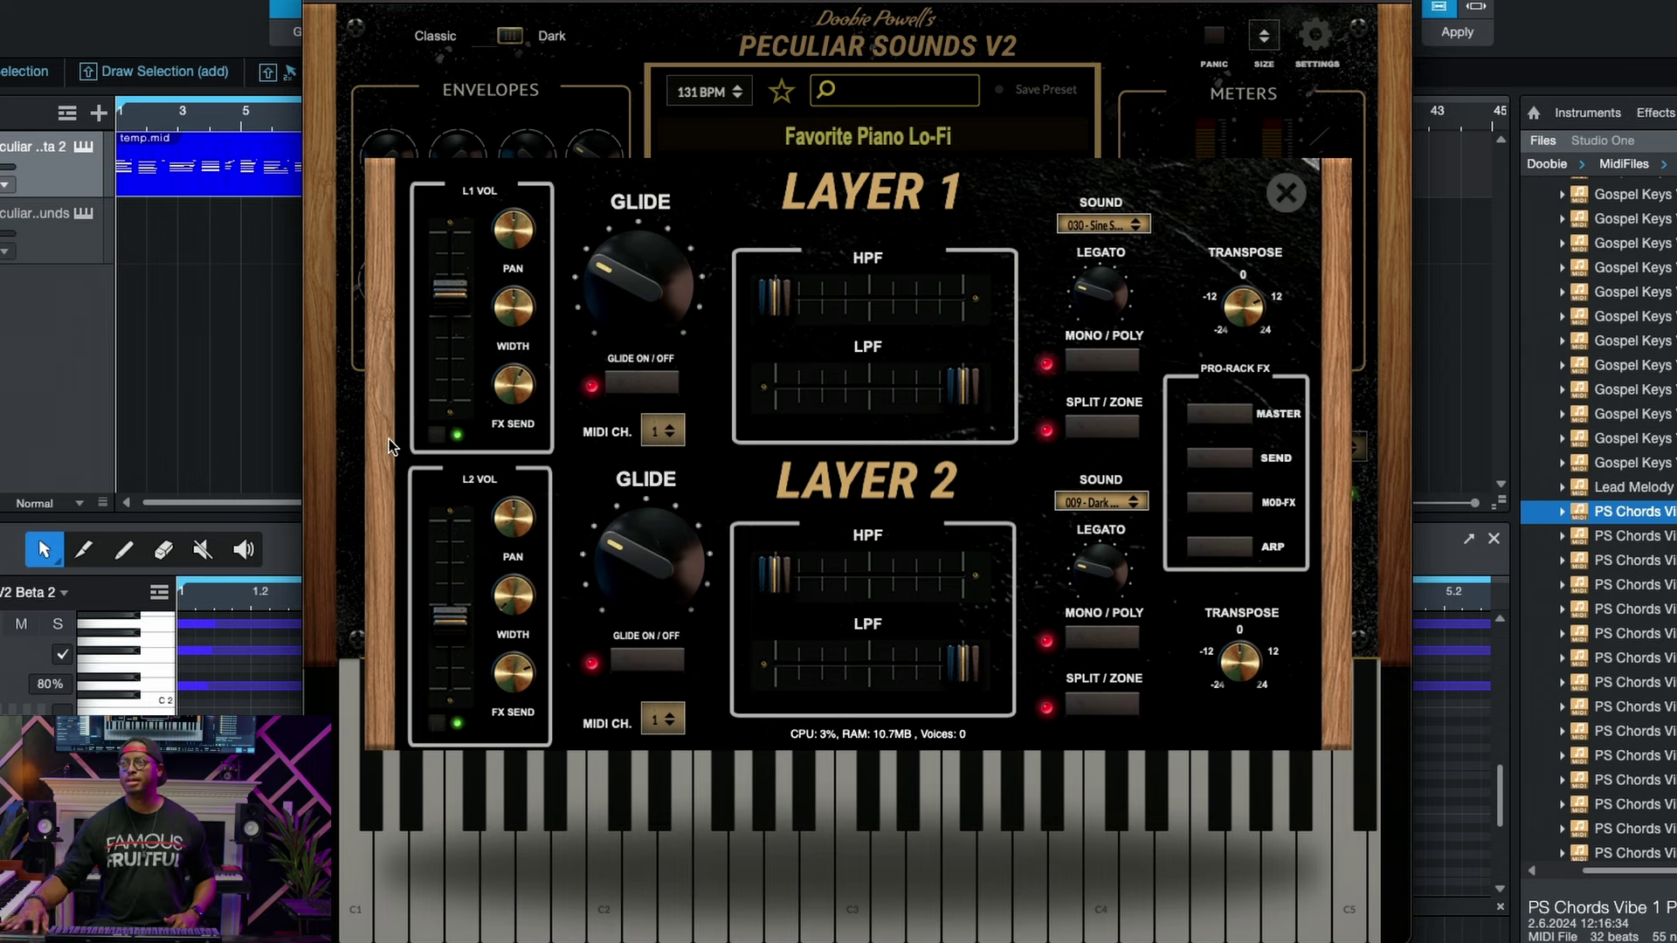
pyautogui.moveTo(447, 290); pyautogui.dragTo(448, 348)
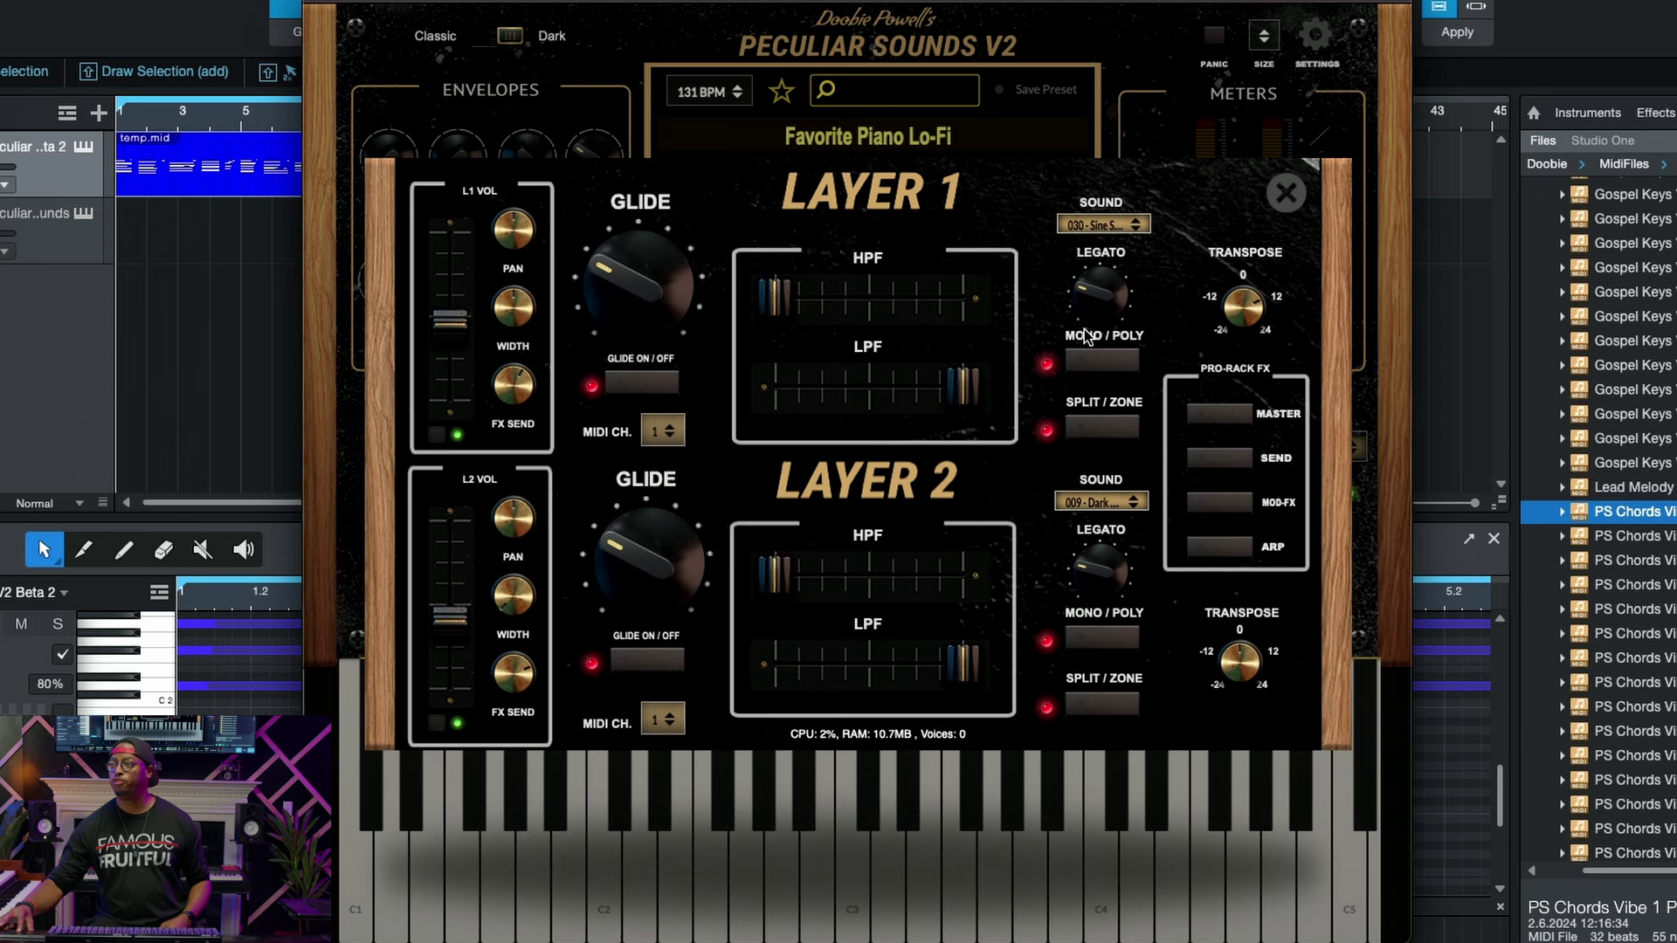
pyautogui.click(1220, 414)
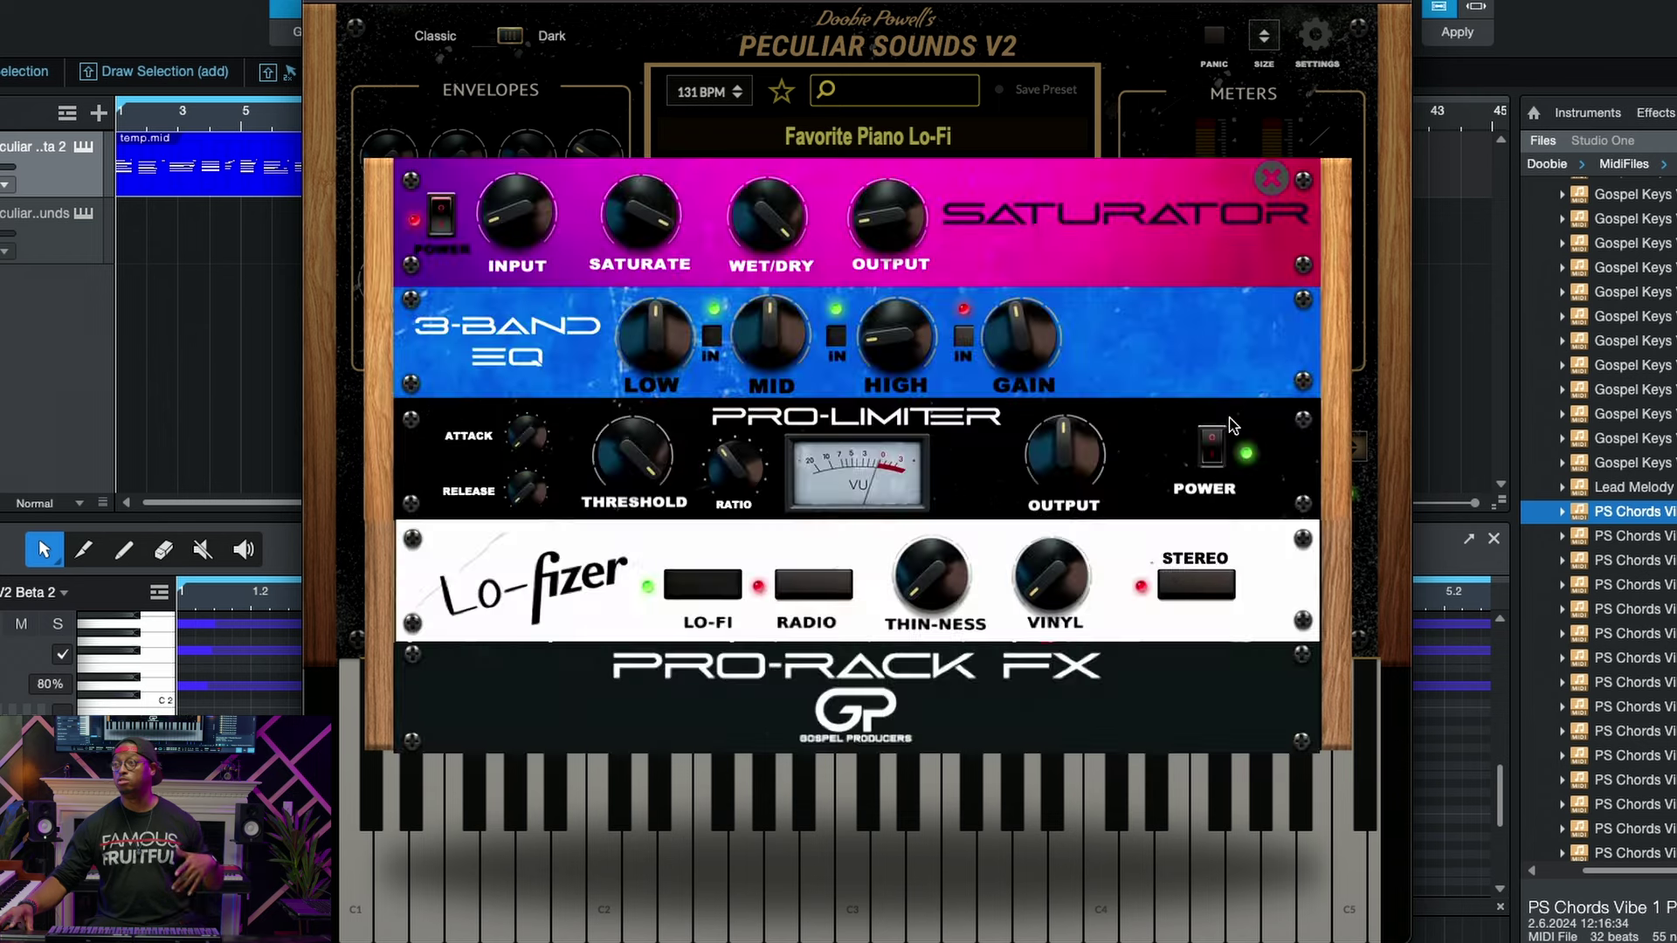
pyautogui.click(1268, 181)
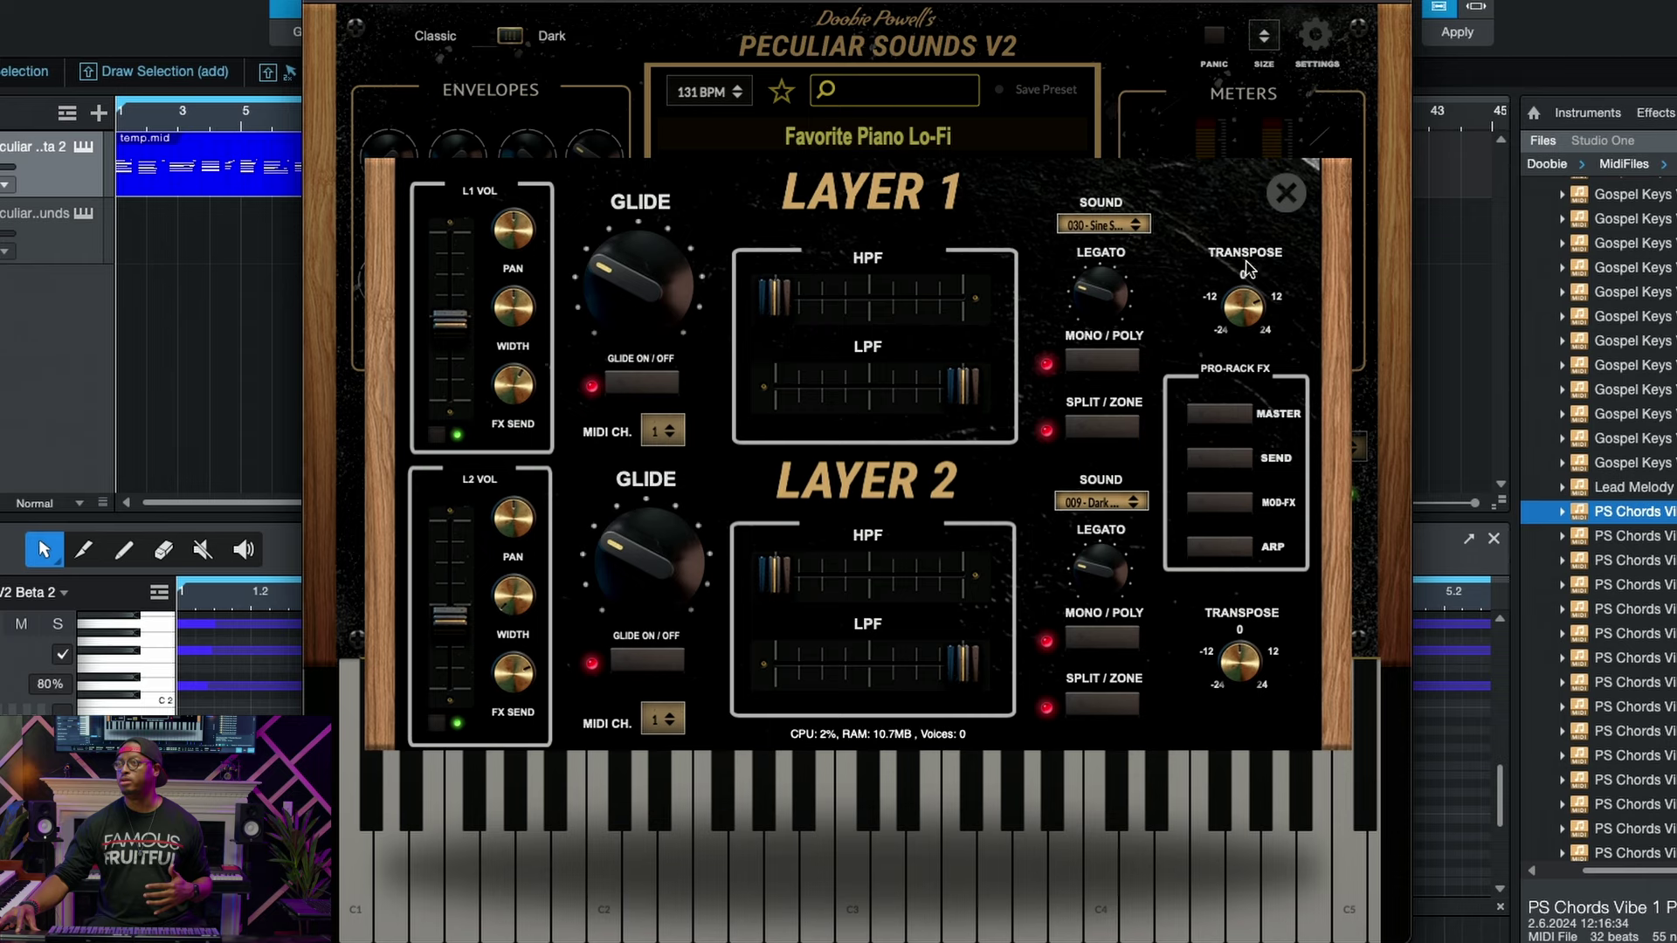
pyautogui.click(1228, 460)
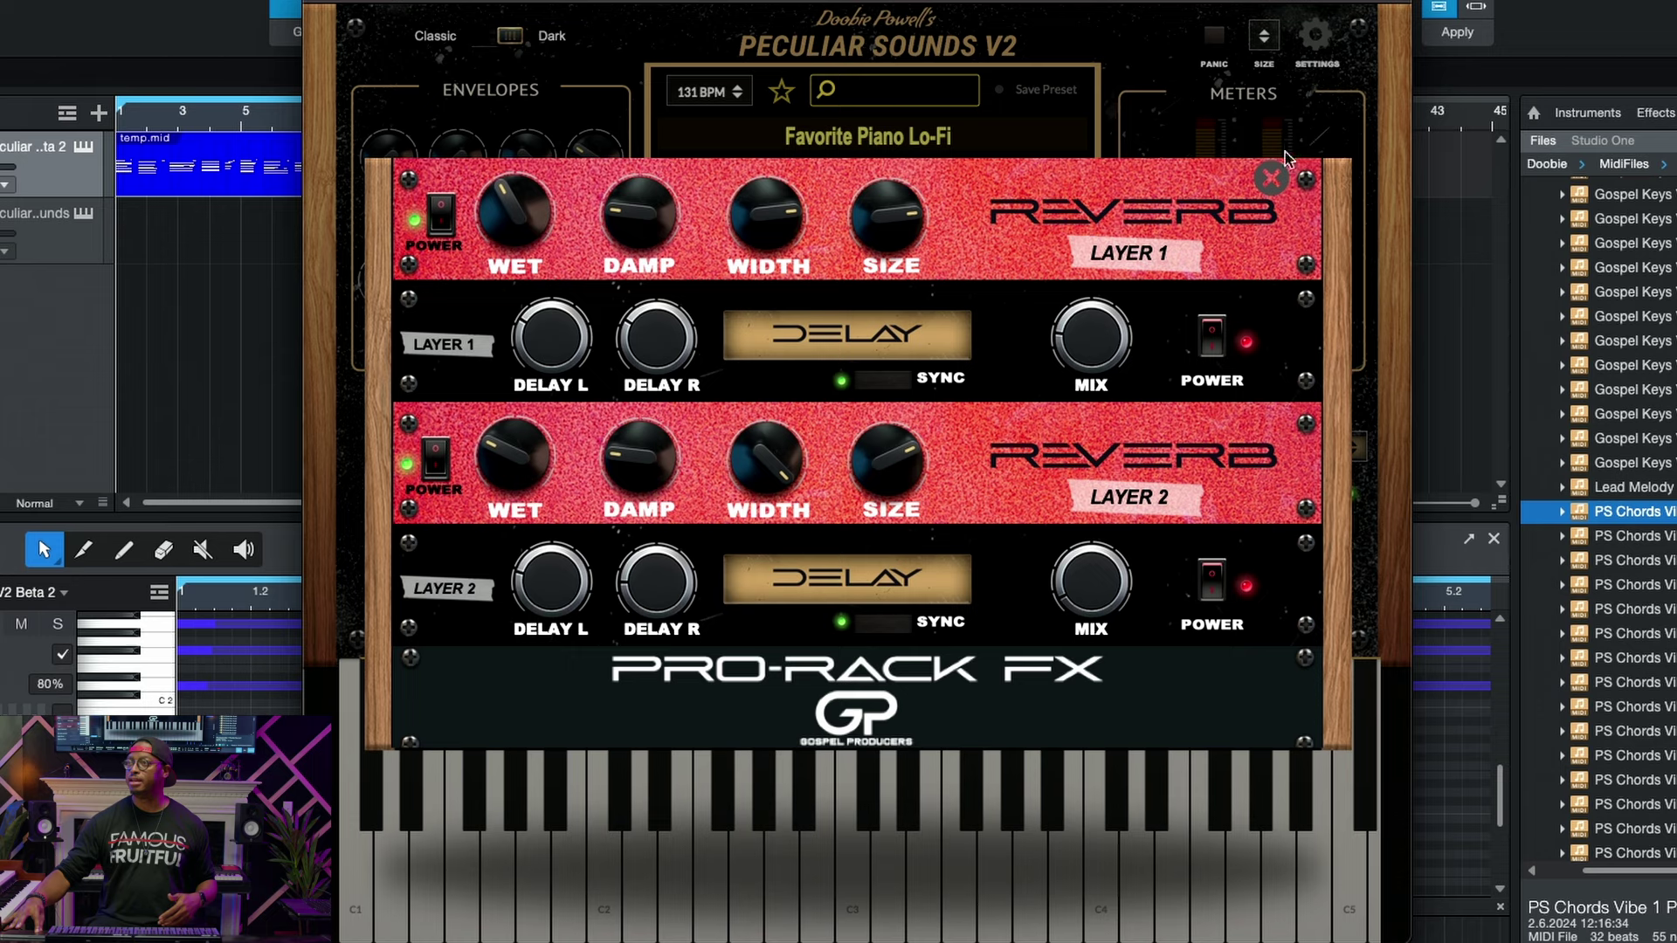
pyautogui.click(1272, 180)
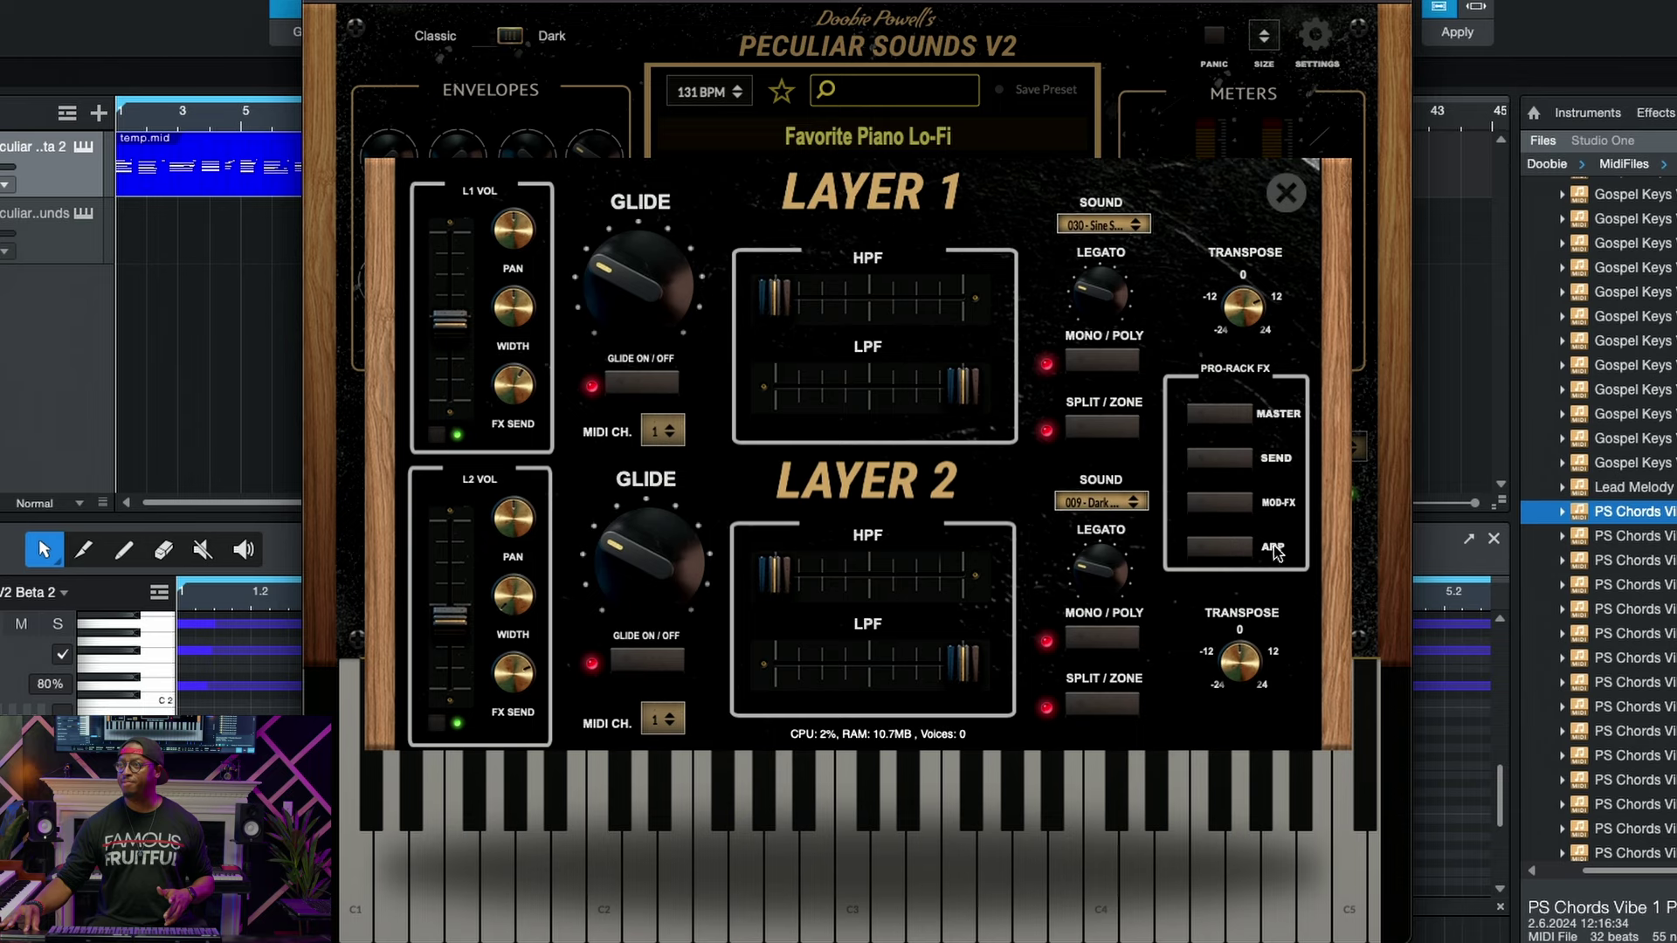
pyautogui.click(1239, 504)
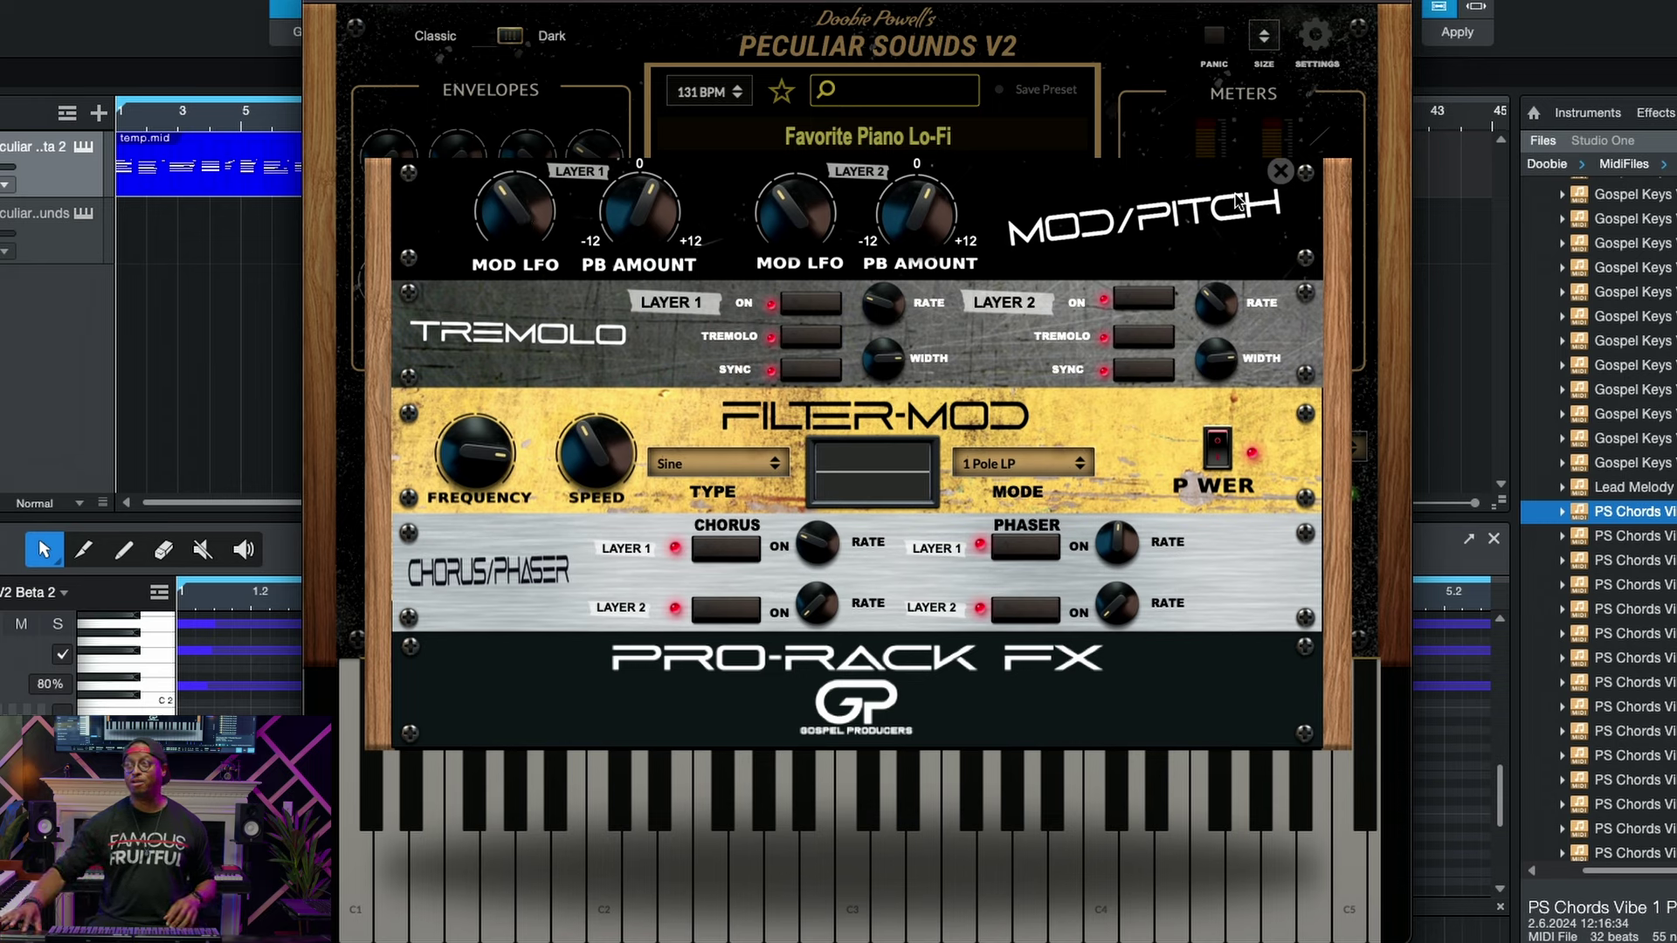
pyautogui.click(1278, 172)
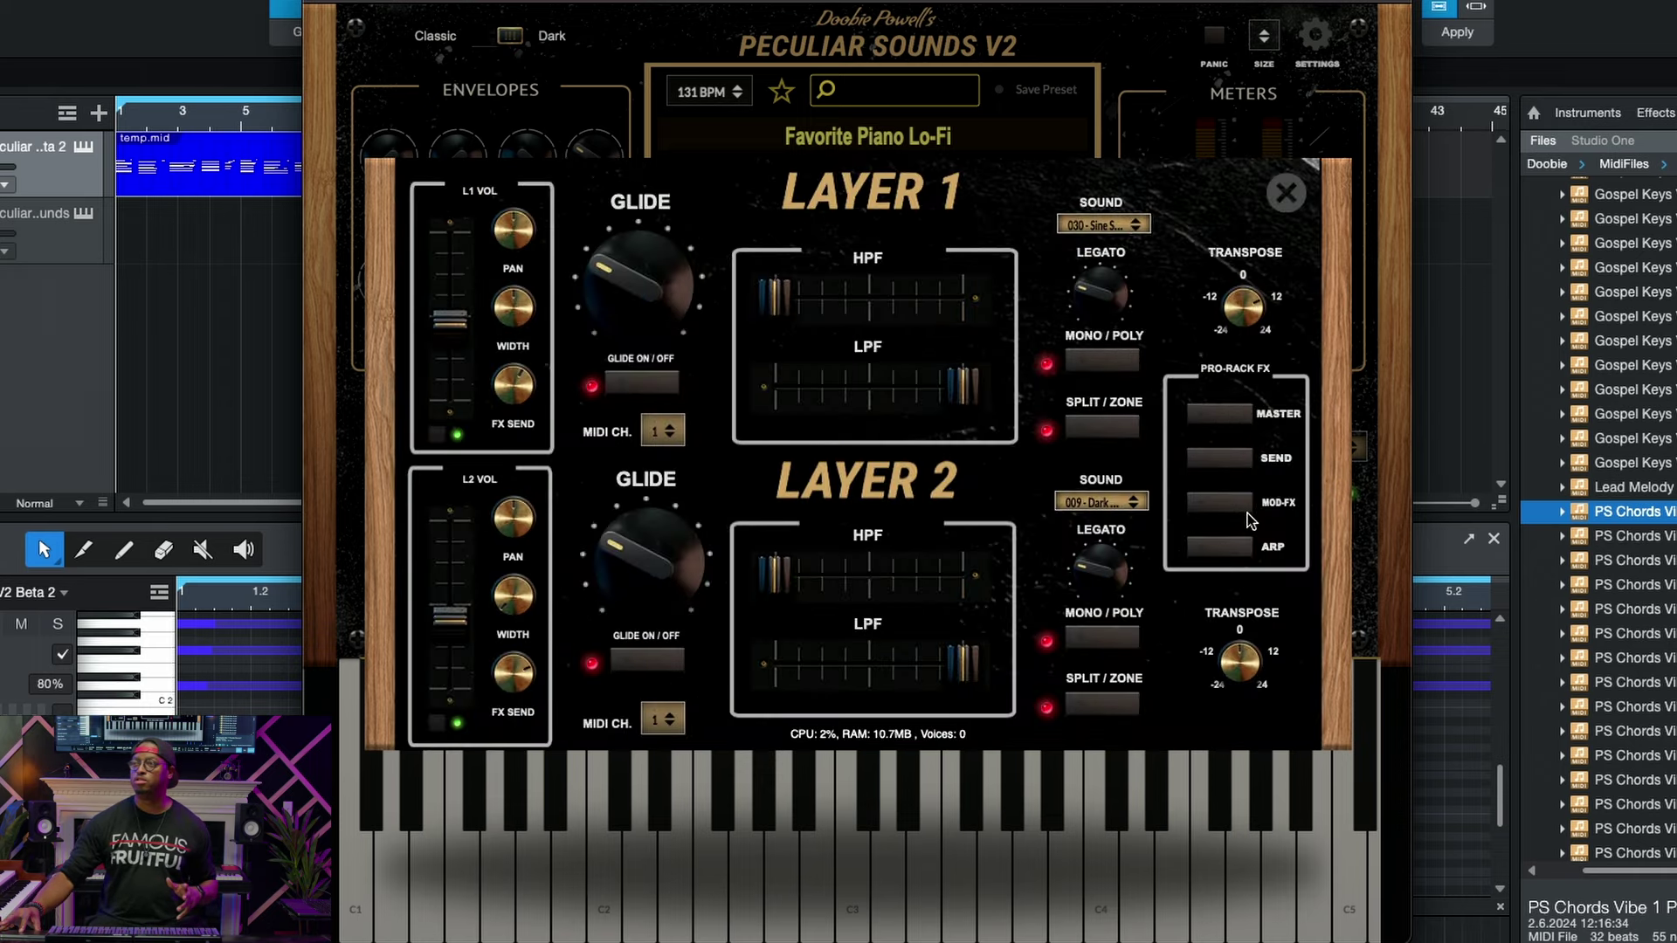
# Open the ARP page to show both layers' arpeggiator step patterns in Up mode.
pyautogui.click(1219, 547)
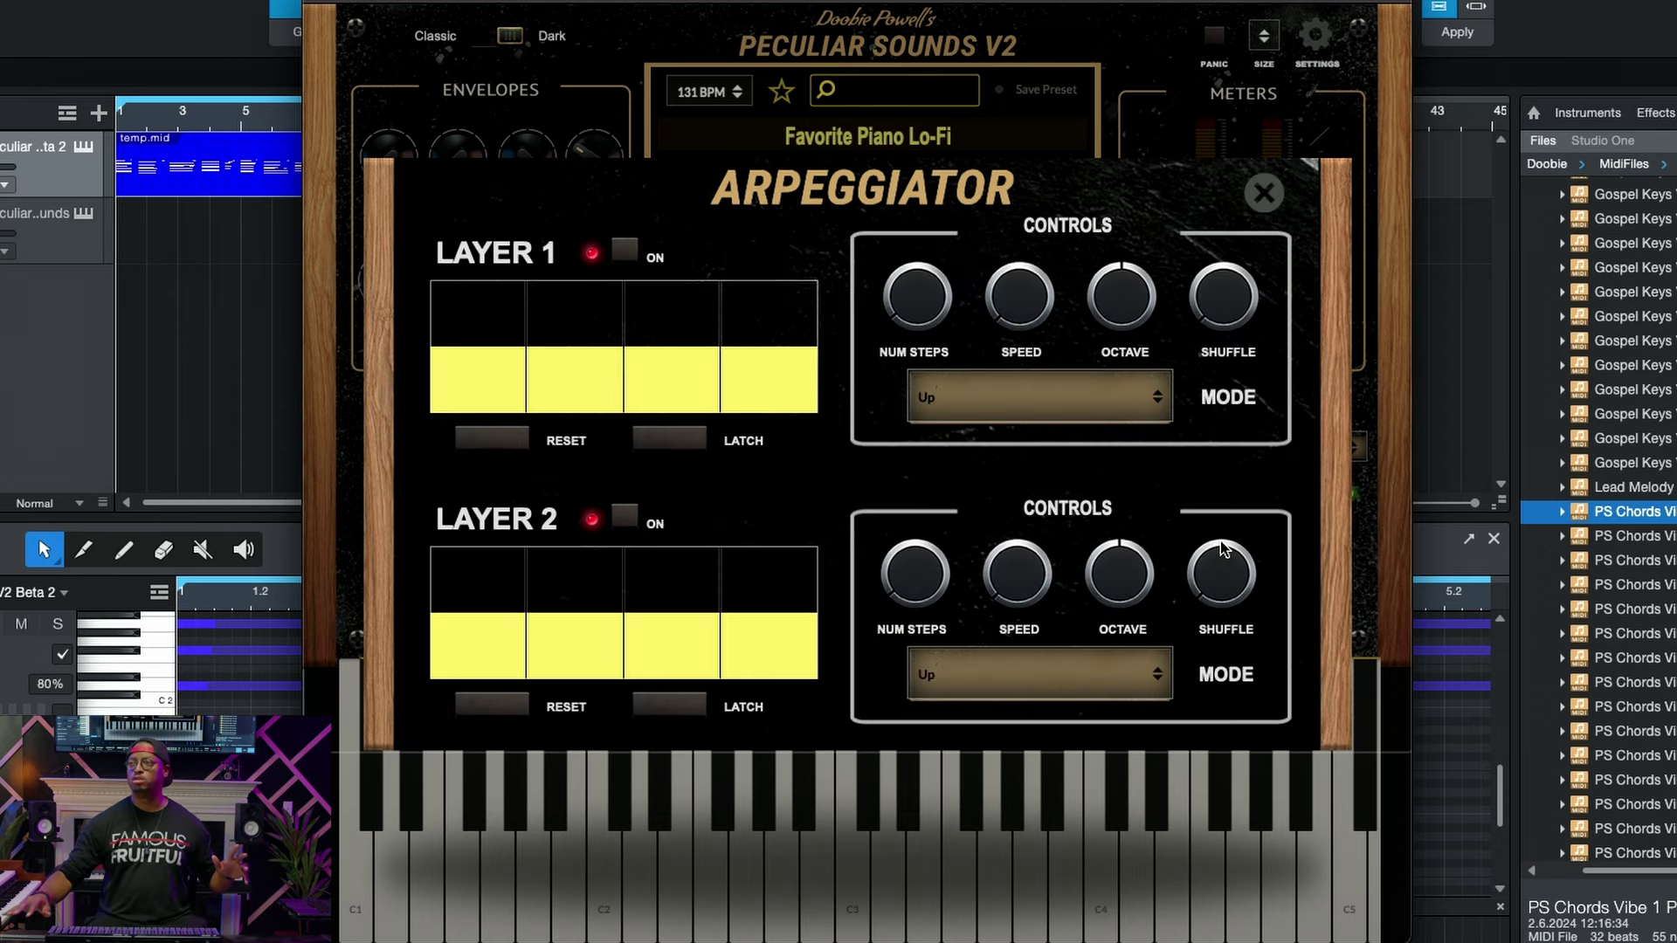